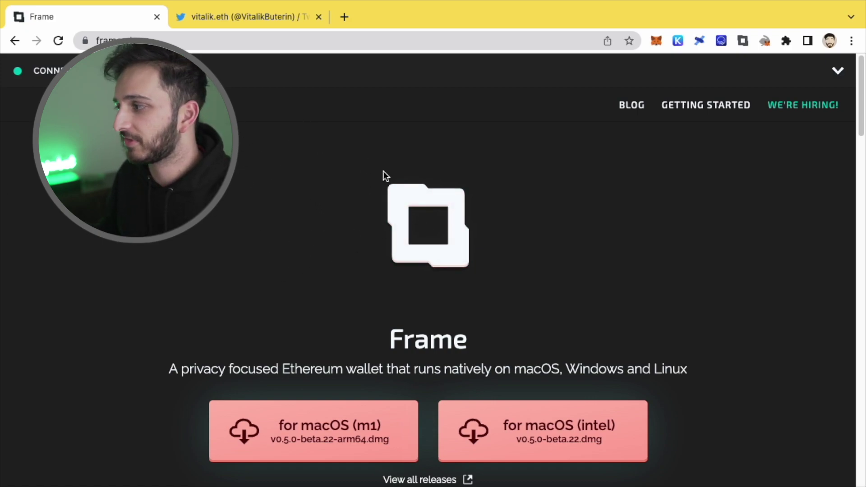
Bring up the Frame wallet's Accounts window from the browser extension
{"action": "scroll", "coordinate": [336, 225], "scroll_direction": "down", "scroll_amount": 2}
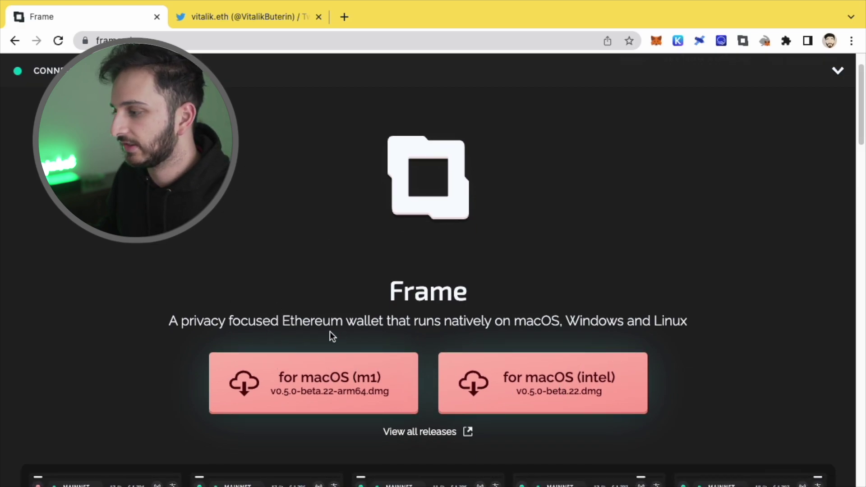
{"action": "scroll", "coordinate": [363, 343], "scroll_direction": "down", "scroll_amount": 1}
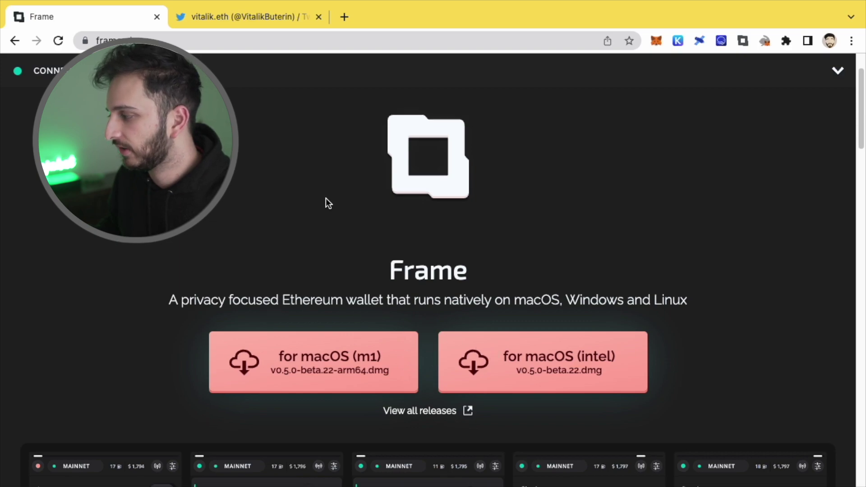
{"action": "scroll", "coordinate": [316, 199], "scroll_direction": "down", "scroll_amount": 4}
{"action": "scroll", "coordinate": [305, 190], "scroll_direction": "down", "scroll_amount": 6}
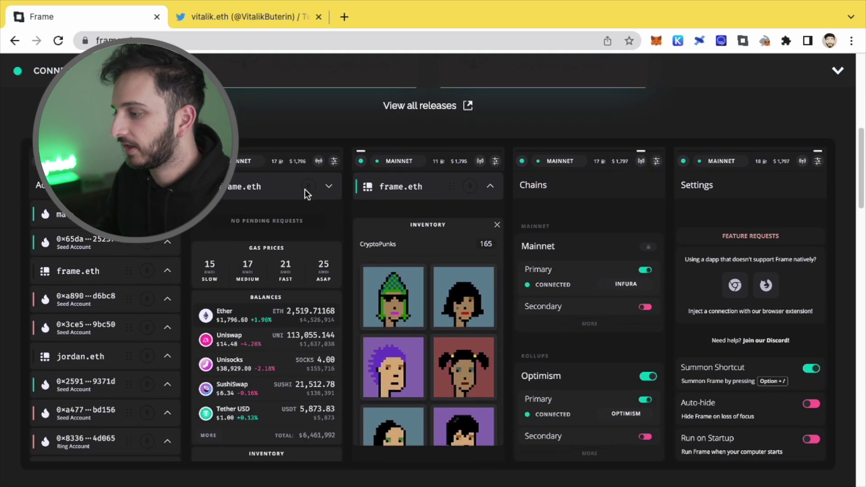
{"action": "scroll", "coordinate": [305, 195], "scroll_direction": "up", "scroll_amount": 10}
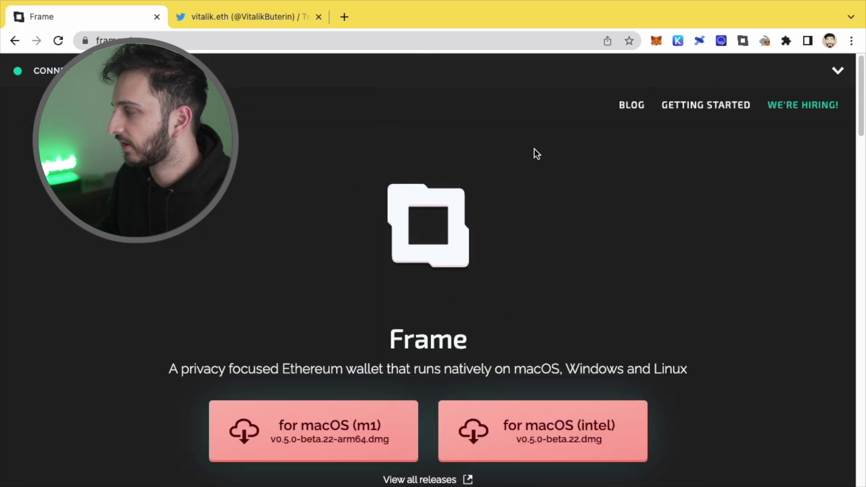
{"action": "left_click", "coordinate": [743, 42]}
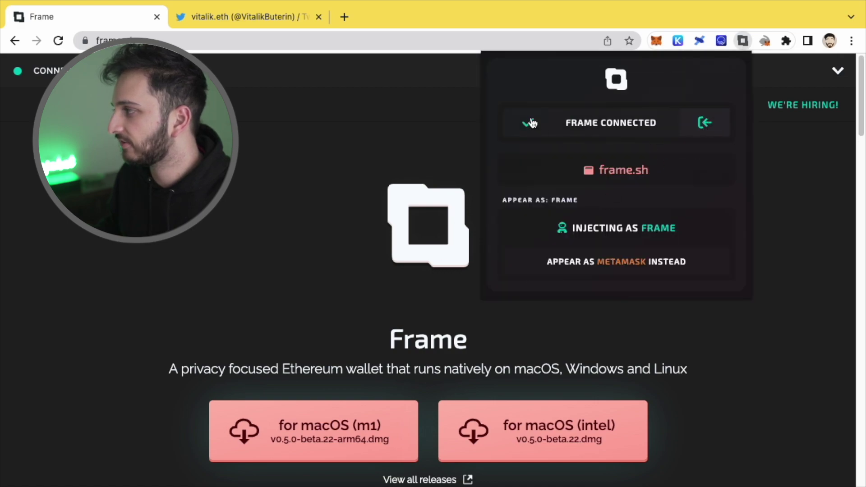
{"action": "left_click", "coordinate": [709, 124]}
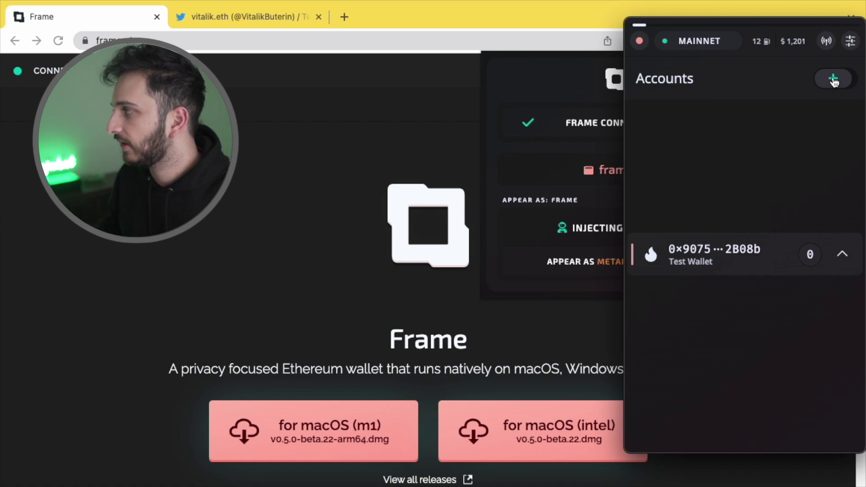
Dismiss the leftover watch-account screen and browse the account types available to add
{"action": "left_click", "coordinate": [833, 81]}
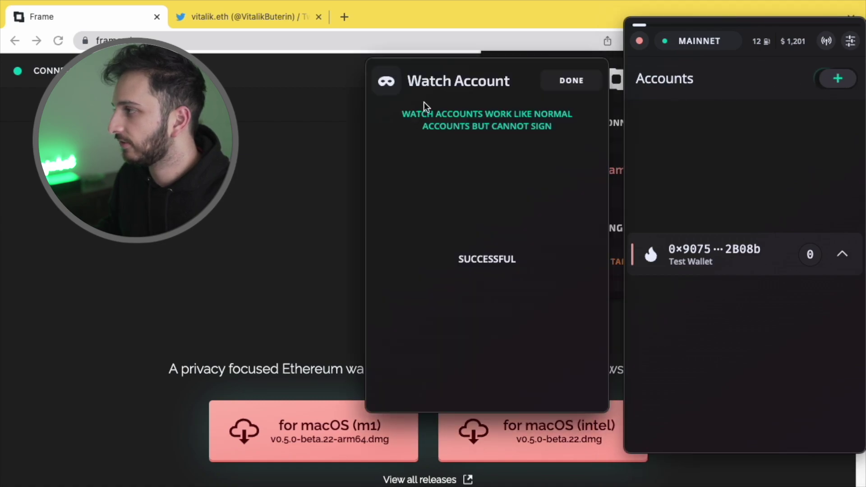
{"action": "left_click", "coordinate": [573, 86]}
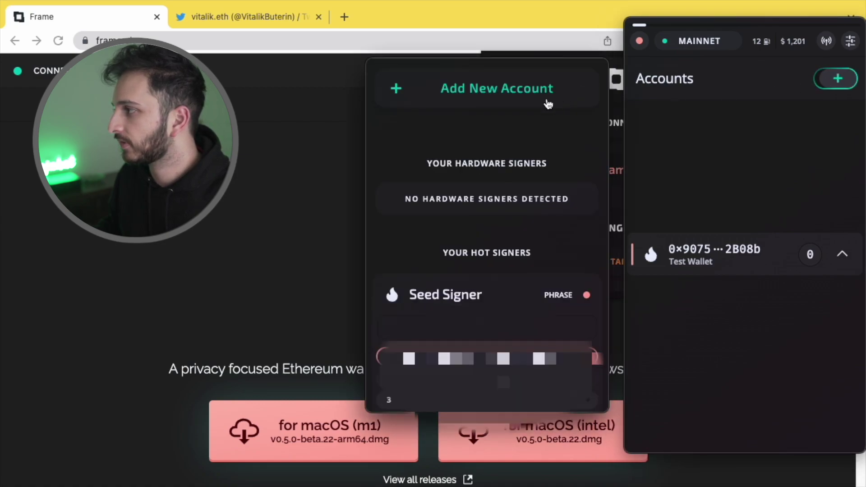
{"action": "left_click", "coordinate": [468, 85]}
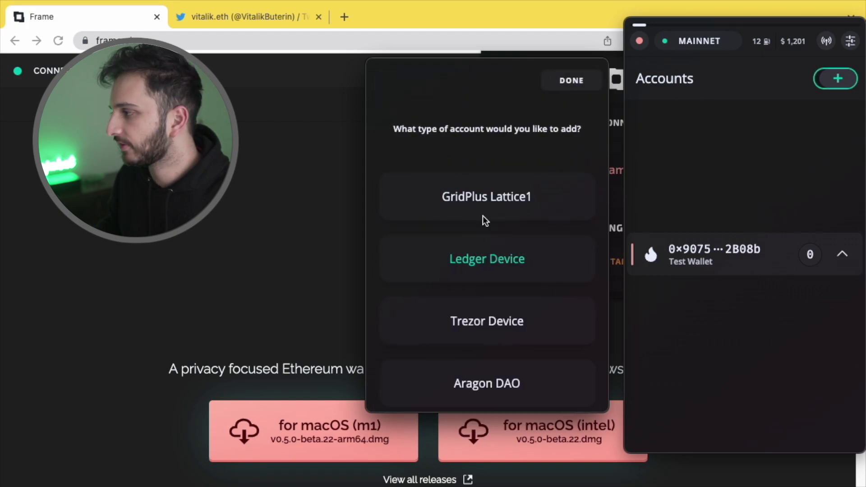
{"action": "scroll", "coordinate": [483, 207], "scroll_direction": "down", "scroll_amount": 3}
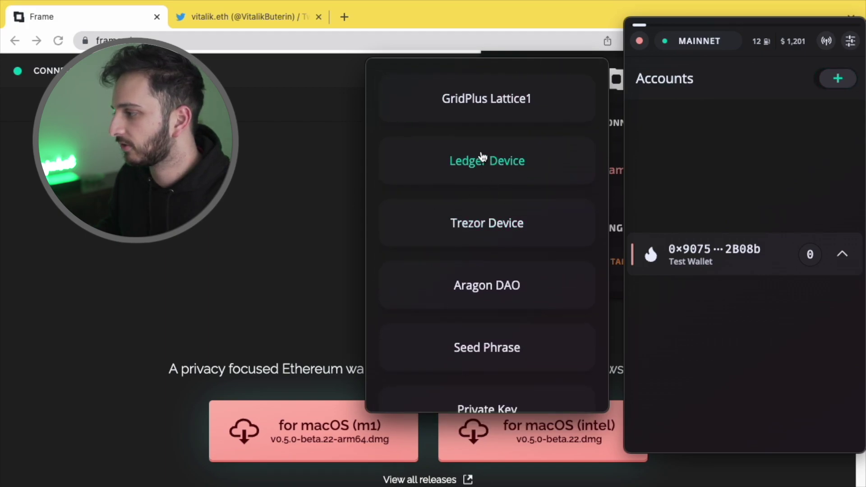
{"action": "scroll", "coordinate": [483, 225], "scroll_direction": "down", "scroll_amount": 2}
{"action": "scroll", "coordinate": [494, 268], "scroll_direction": "down", "scroll_amount": 2}
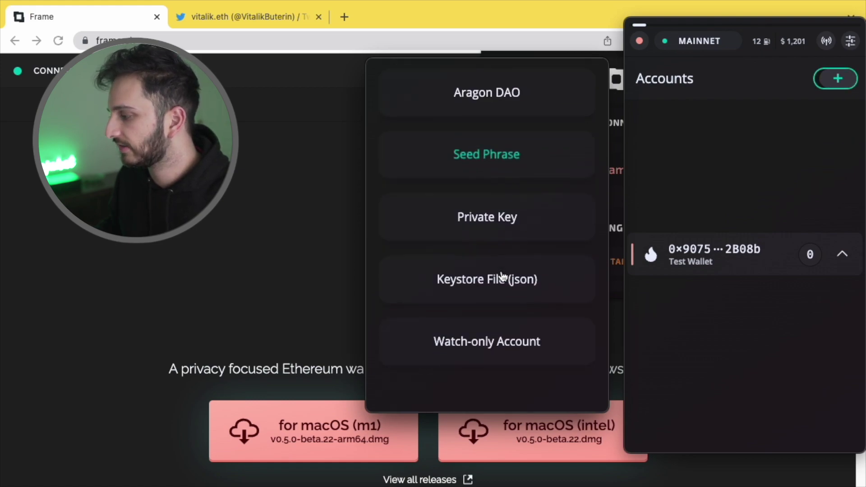
{"action": "scroll", "coordinate": [478, 194], "scroll_direction": "up", "scroll_amount": 3}
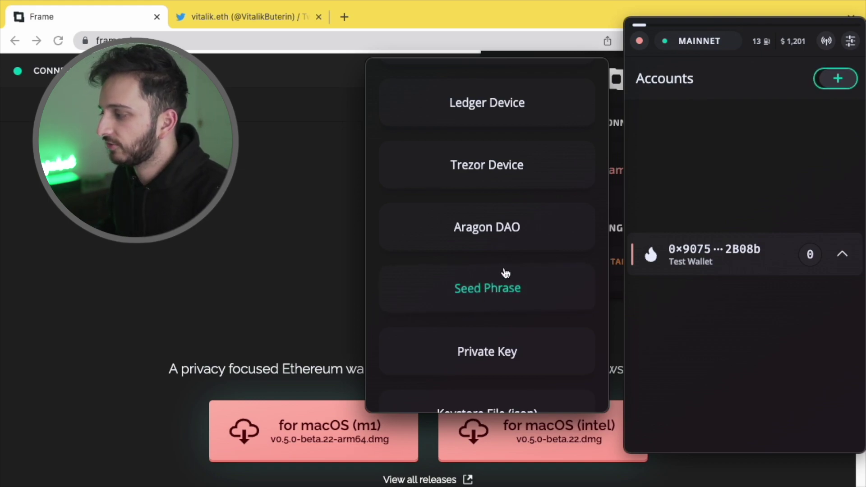
Try the Seed Phrase option up to the password step, then abandon it and close the panel
{"action": "left_click", "coordinate": [503, 299]}
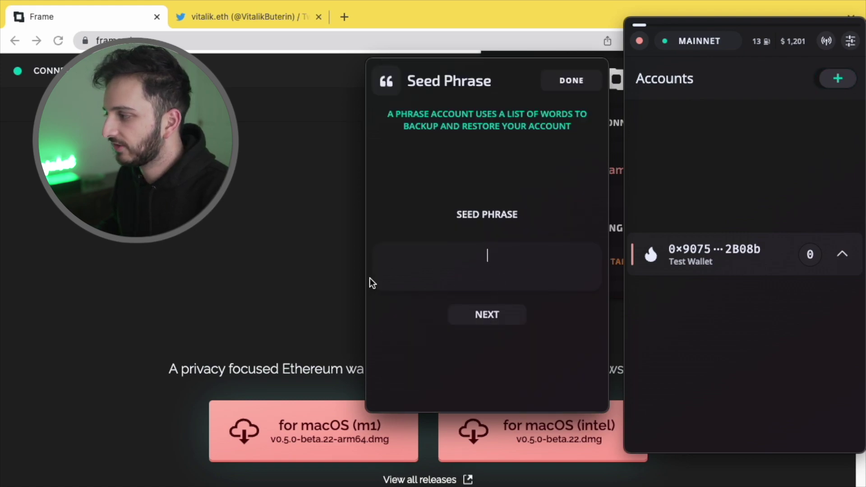
{"action": "left_click", "coordinate": [474, 315]}
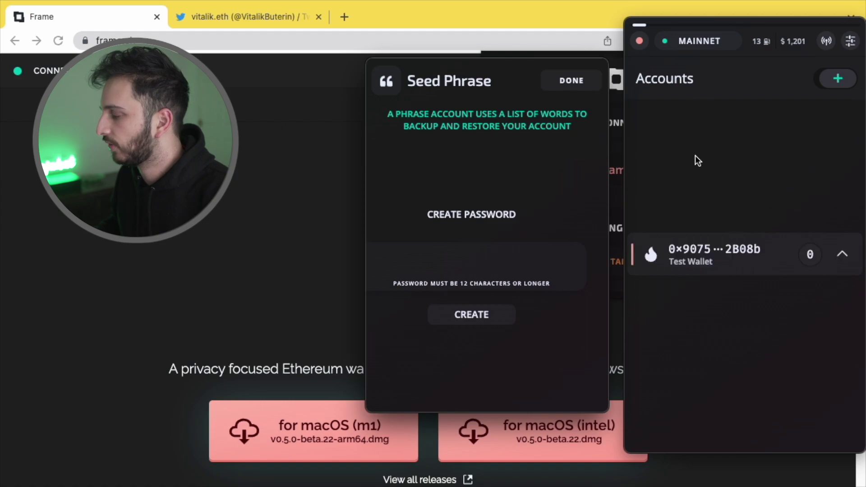
{"action": "left_click", "coordinate": [561, 82]}
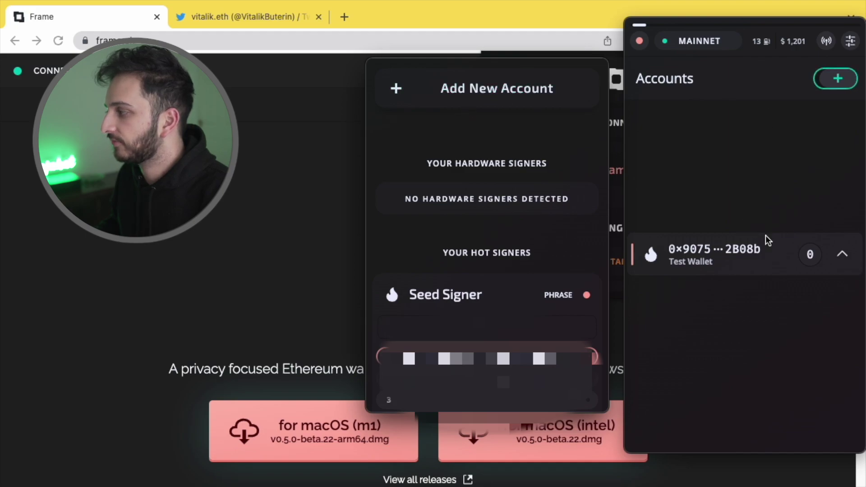
{"action": "left_click", "coordinate": [831, 79]}
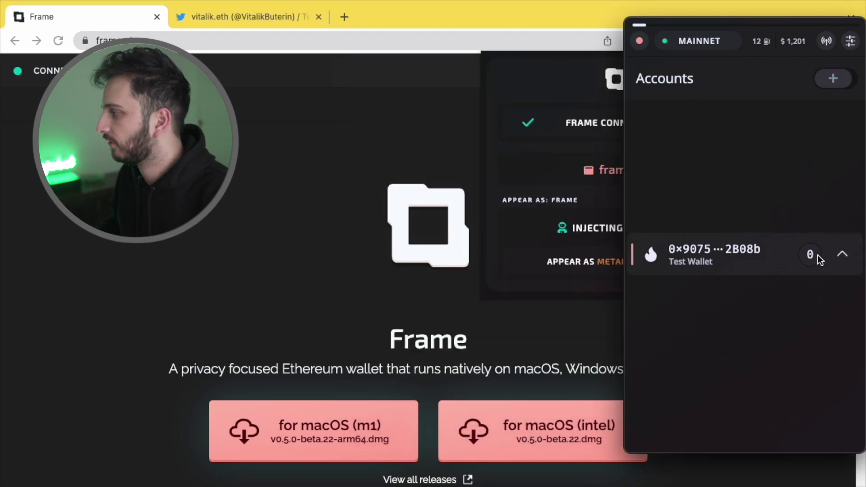
Expand Test Wallet to see its 0.00 Ether balance and 12 gwei fee, then view the network list
{"action": "left_click", "coordinate": [841, 256]}
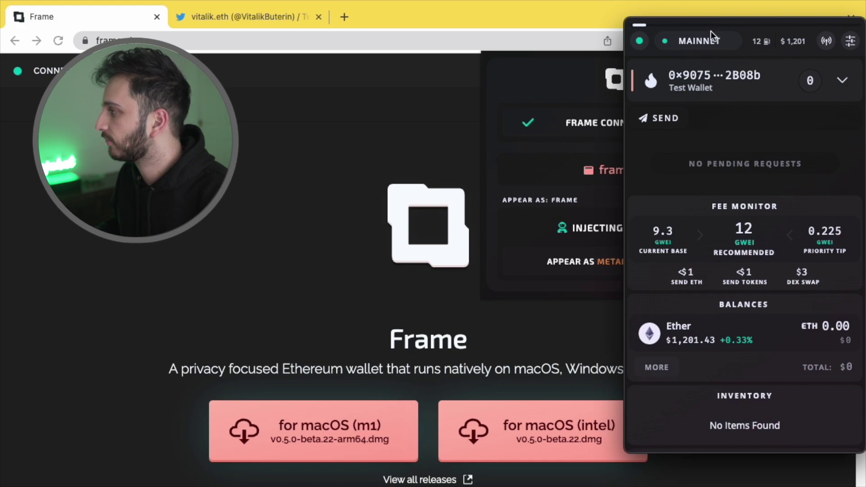
{"action": "left_click", "coordinate": [707, 44]}
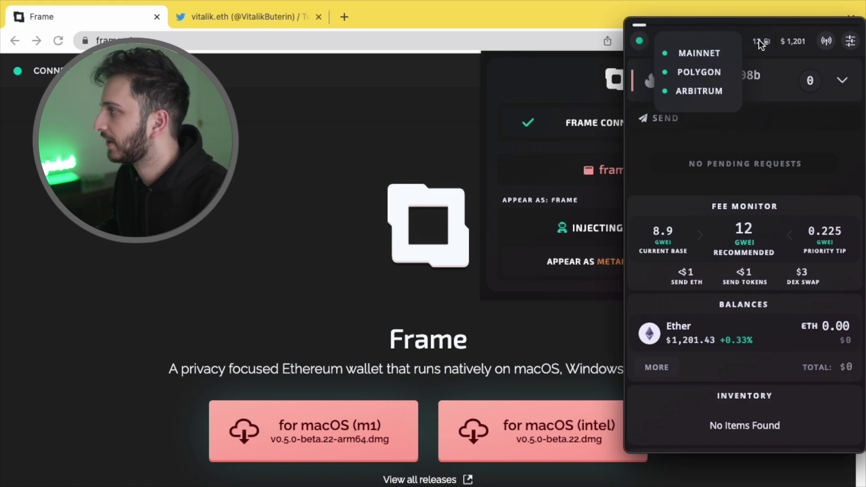
{"action": "left_click", "coordinate": [798, 29]}
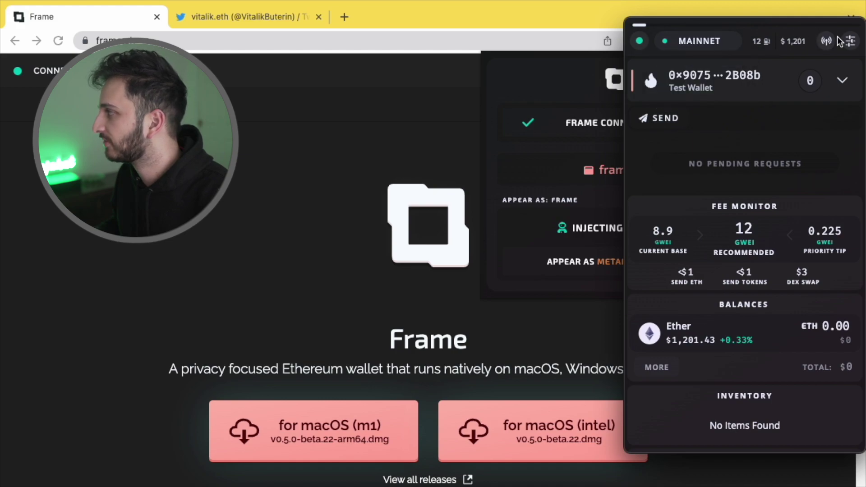
{"action": "left_click", "coordinate": [829, 44]}
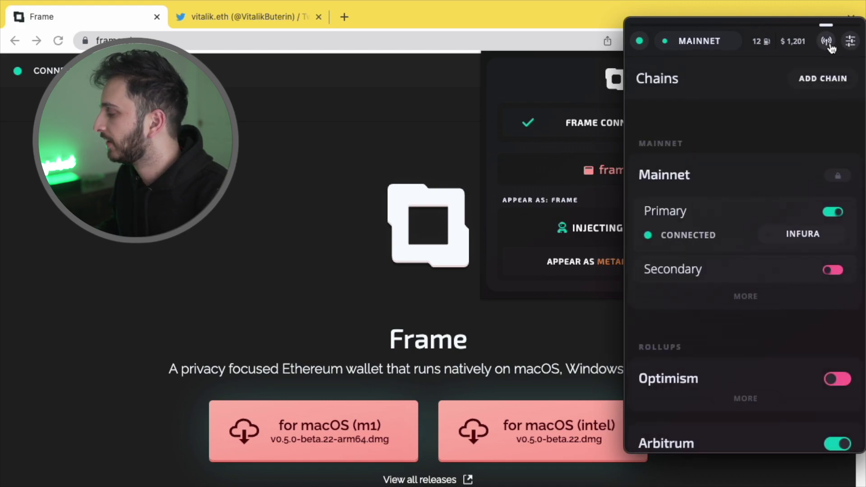
{"action": "scroll", "coordinate": [792, 207], "scroll_direction": "down", "scroll_amount": 5}
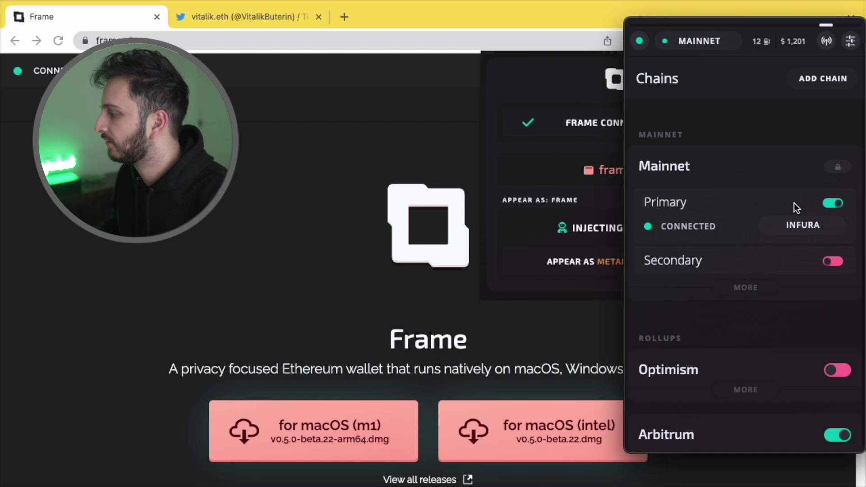
{"action": "scroll", "coordinate": [802, 193], "scroll_direction": "down", "scroll_amount": 8}
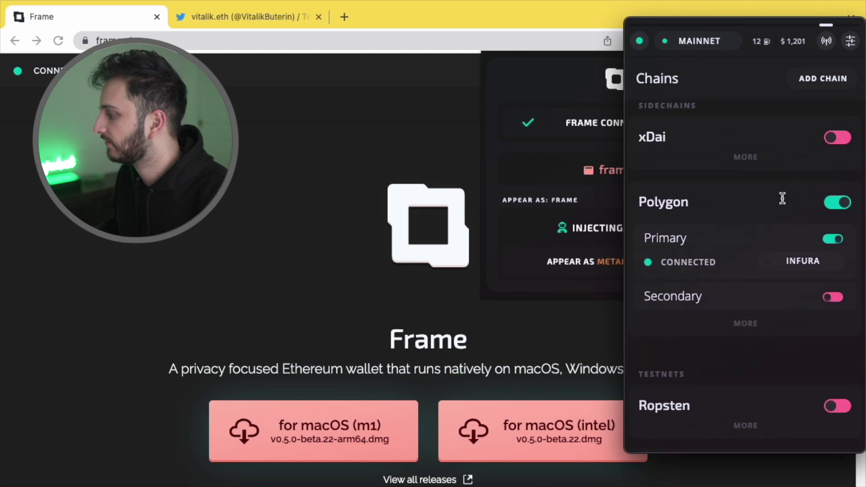
{"action": "scroll", "coordinate": [776, 237], "scroll_direction": "down", "scroll_amount": 7}
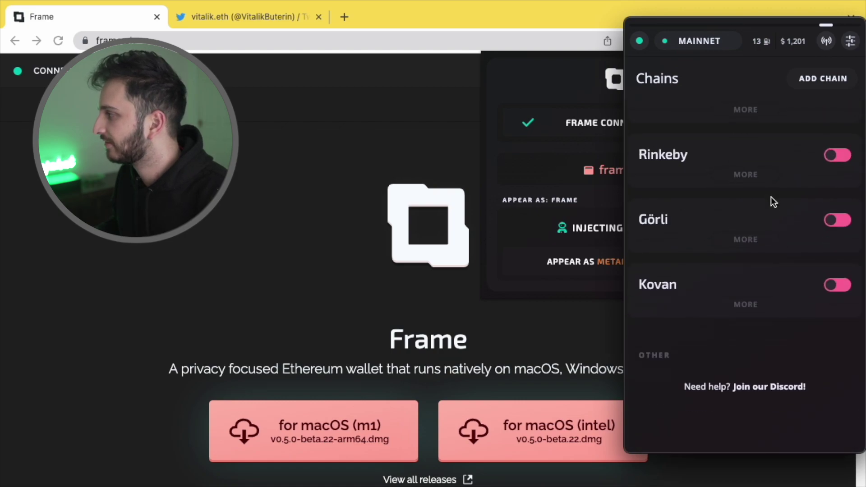
{"action": "scroll", "coordinate": [772, 201], "scroll_direction": "up", "scroll_amount": 15}
{"action": "left_click", "coordinate": [807, 84]}
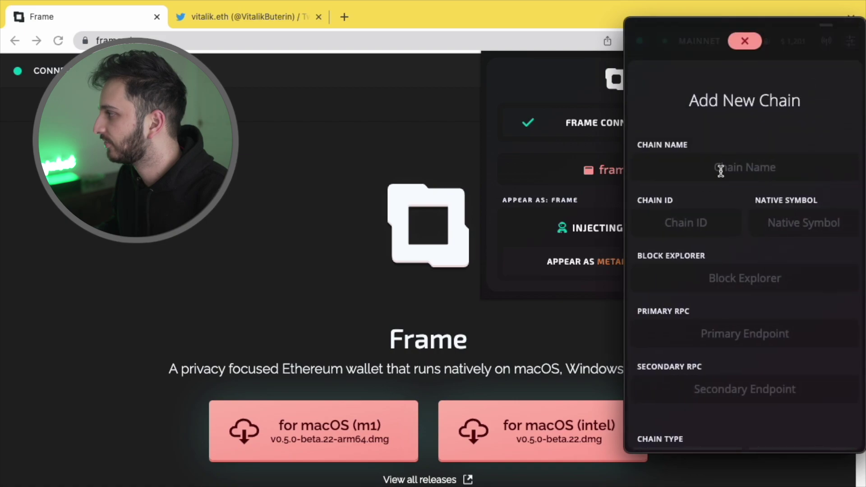
{"action": "scroll", "coordinate": [735, 342], "scroll_direction": "down", "scroll_amount": 3}
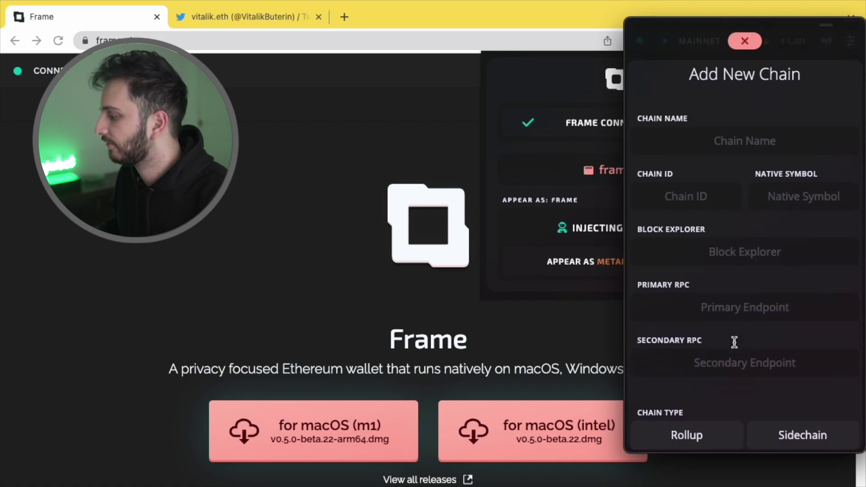
{"action": "scroll", "coordinate": [759, 169], "scroll_direction": "up", "scroll_amount": 3}
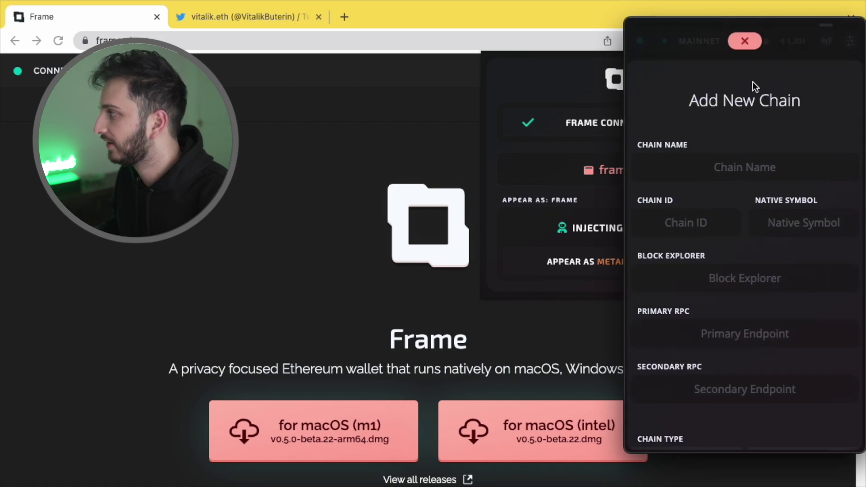
{"action": "left_click", "coordinate": [756, 46]}
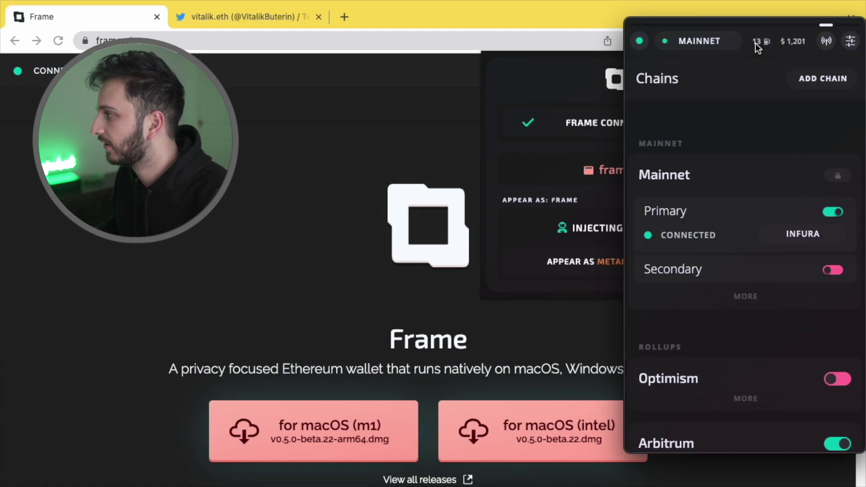
{"action": "left_click", "coordinate": [683, 47]}
{"action": "left_click", "coordinate": [653, 40]}
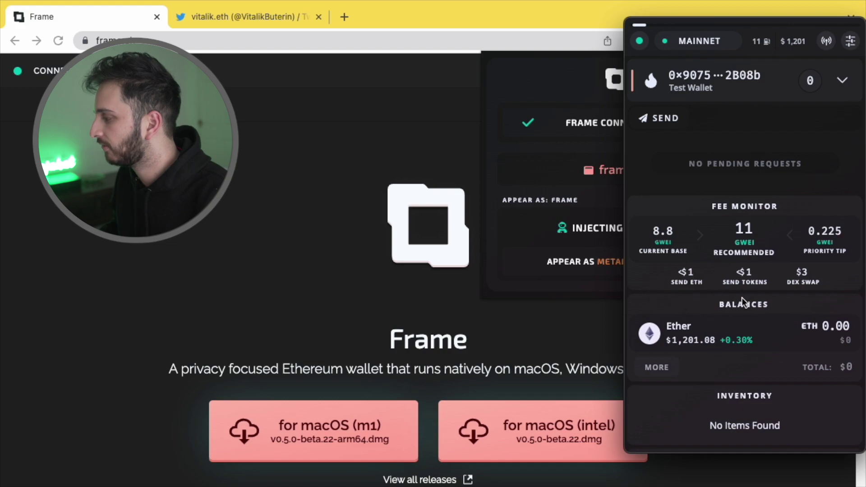
{"action": "scroll", "coordinate": [704, 334], "scroll_direction": "down", "scroll_amount": 2}
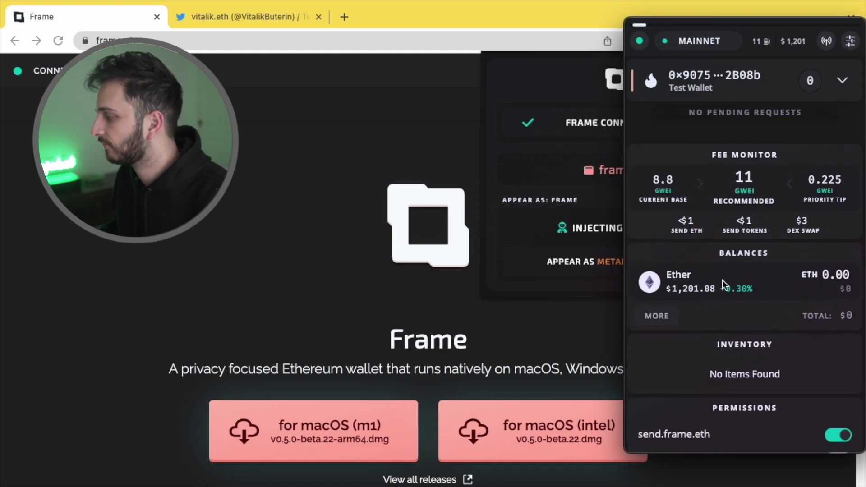
{"action": "scroll", "coordinate": [721, 338], "scroll_direction": "down", "scroll_amount": 2}
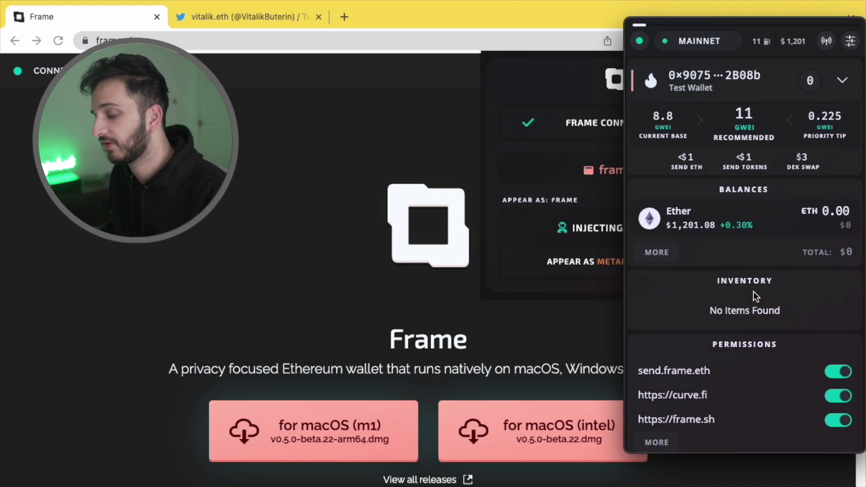
{"action": "scroll", "coordinate": [755, 295], "scroll_direction": "down", "scroll_amount": 3}
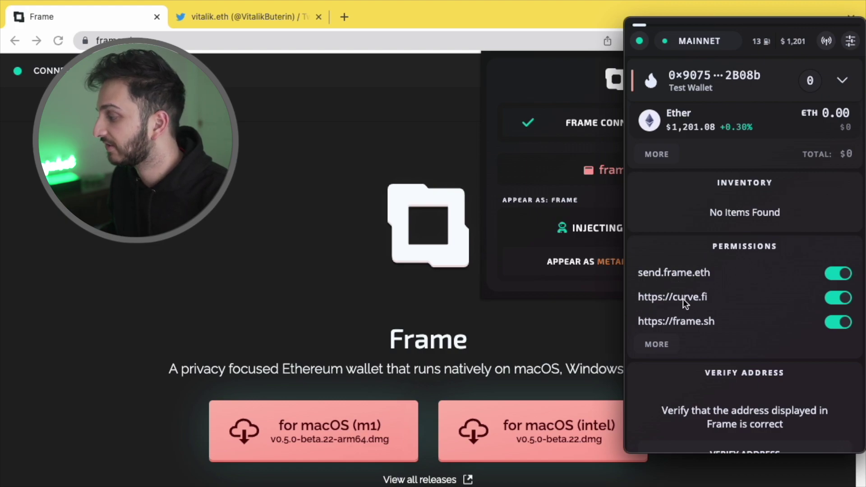
{"action": "left_click", "coordinate": [662, 345]}
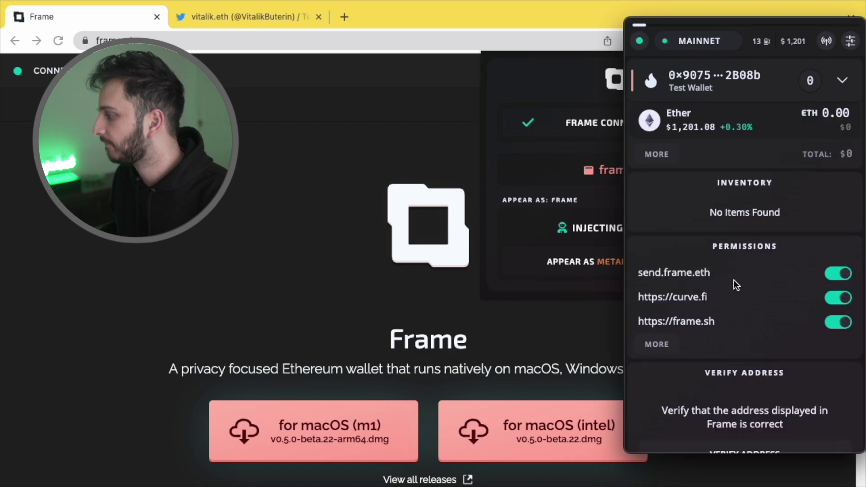
{"action": "scroll", "coordinate": [734, 280], "scroll_direction": "down", "scroll_amount": 3}
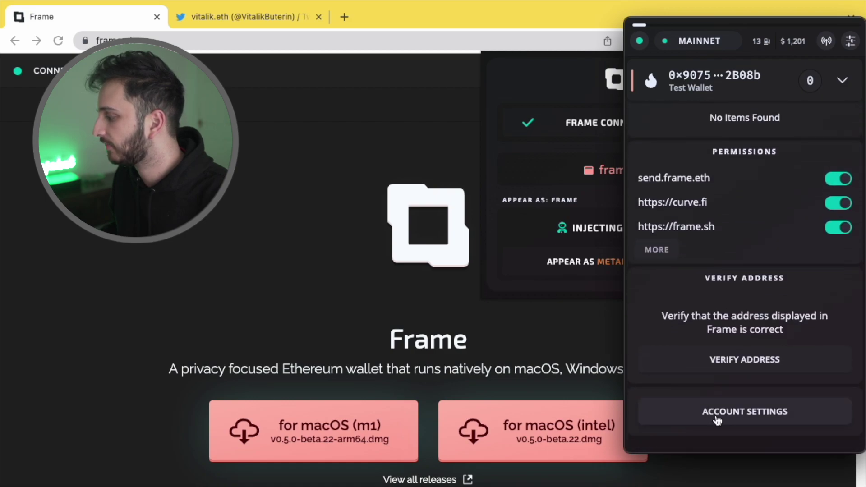
{"action": "left_click", "coordinate": [718, 420]}
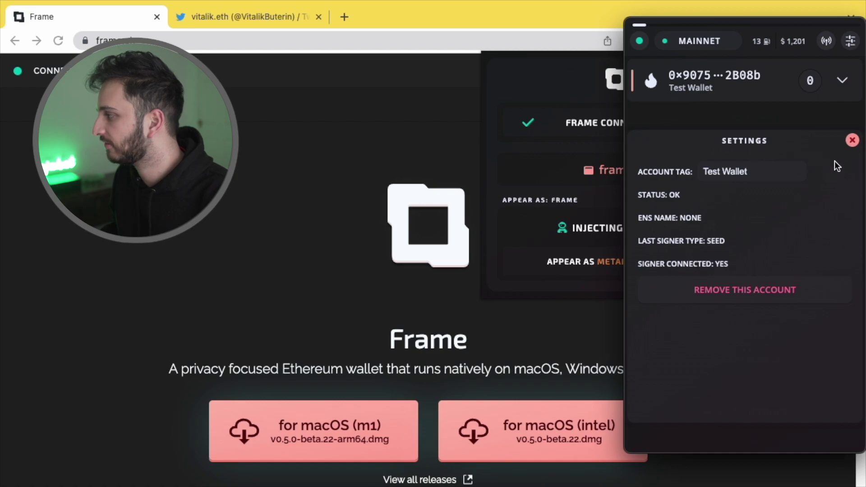
{"action": "left_click", "coordinate": [852, 141]}
{"action": "scroll", "coordinate": [798, 207], "scroll_direction": "up", "scroll_amount": 6}
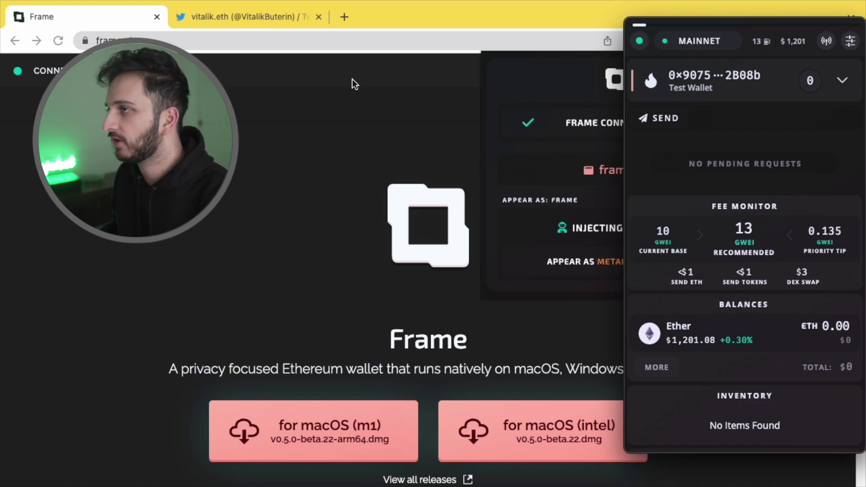
Switch to vitalik.eth's Twitter profile and scroll through the NFT inventory on its ENS card
{"action": "left_click", "coordinate": [237, 14]}
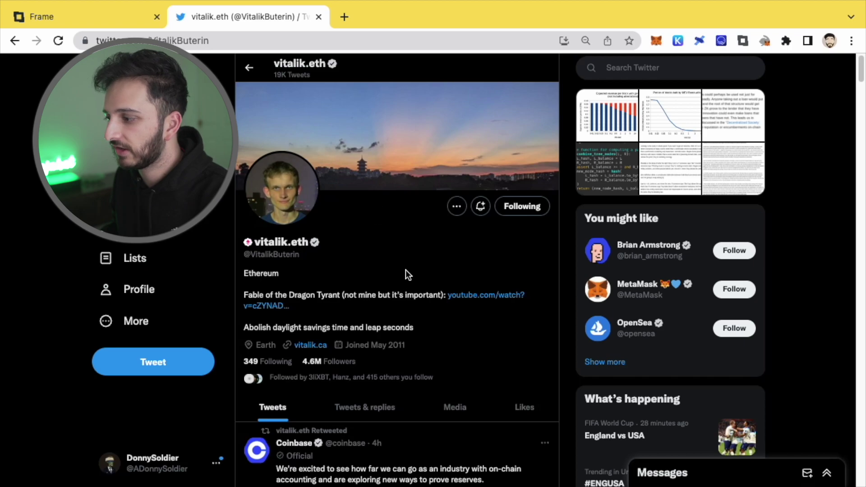
{"action": "mouse_move", "coordinate": [248, 247]}
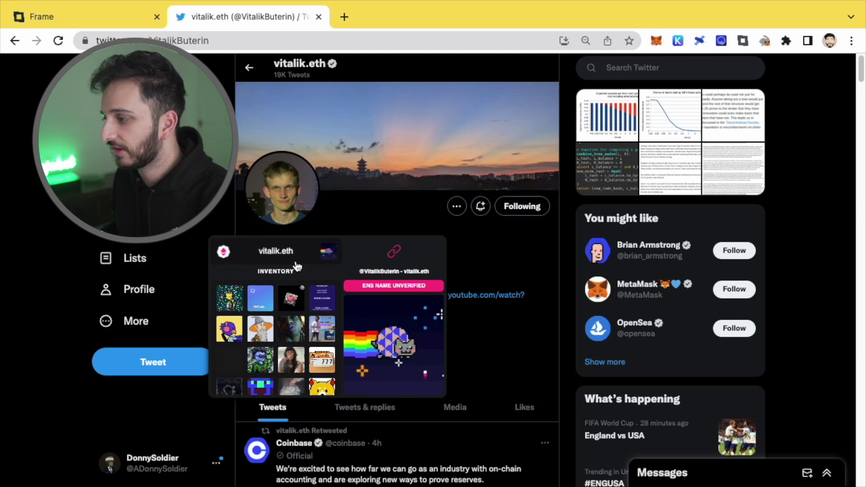
{"action": "scroll", "coordinate": [298, 334], "scroll_direction": "down", "scroll_amount": 2}
{"action": "scroll", "coordinate": [298, 334], "scroll_direction": "down", "scroll_amount": 4}
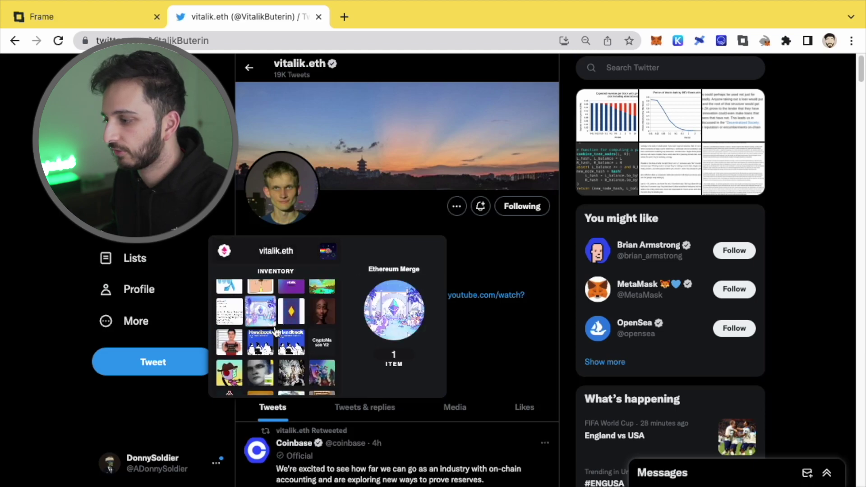
{"action": "scroll", "coordinate": [260, 334], "scroll_direction": "down", "scroll_amount": 4}
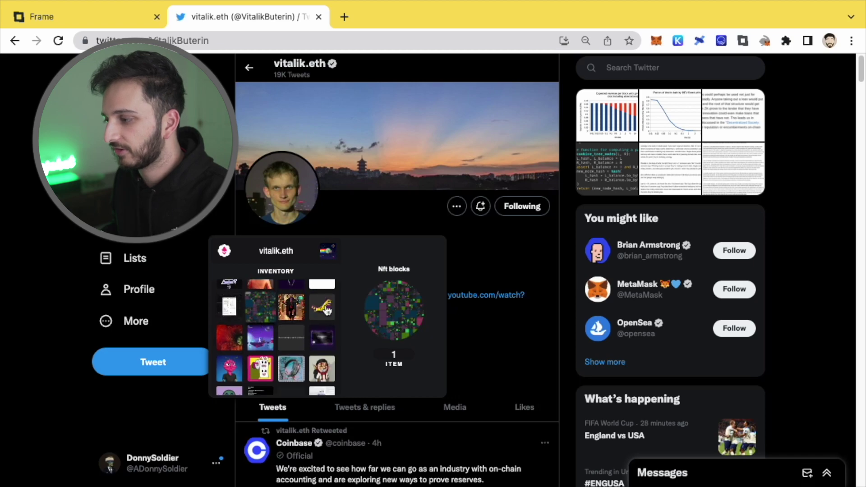
{"action": "scroll", "coordinate": [283, 319], "scroll_direction": "down", "scroll_amount": 4}
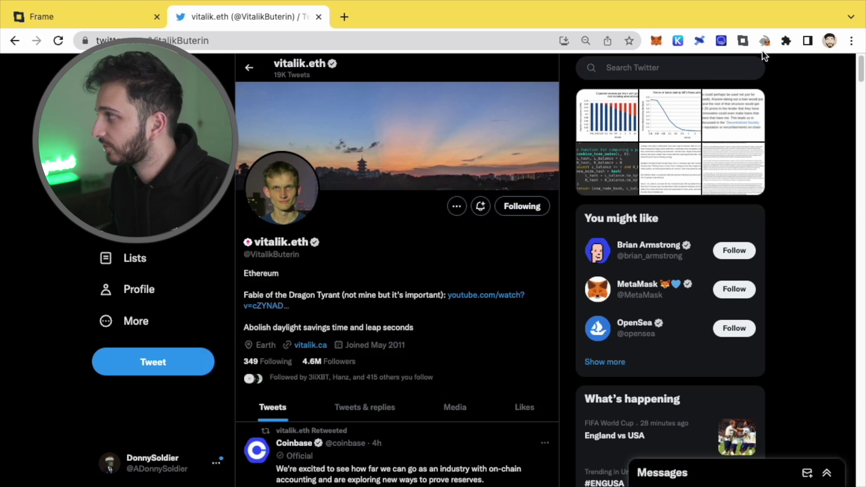
Open Frame's Add New Account panel and choose Watch-only Account
{"action": "left_click", "coordinate": [742, 41]}
{"action": "key", "text": "alt+slash"}
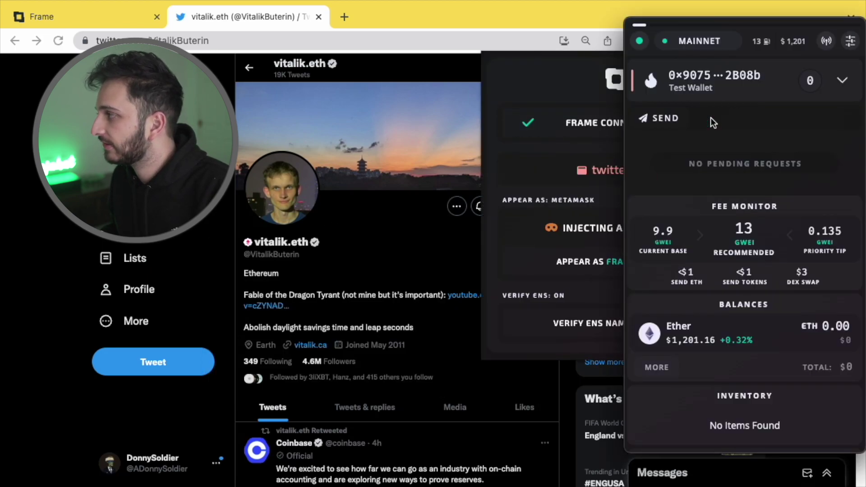
{"action": "left_click", "coordinate": [844, 81]}
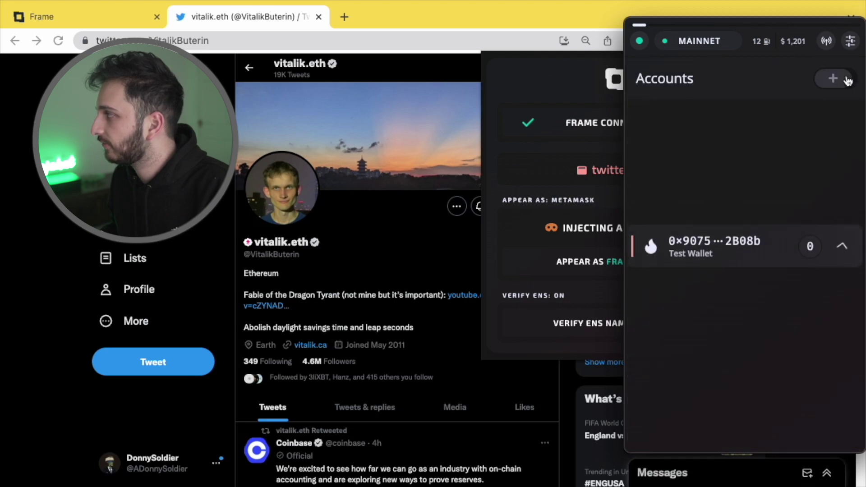
{"action": "left_click", "coordinate": [837, 79]}
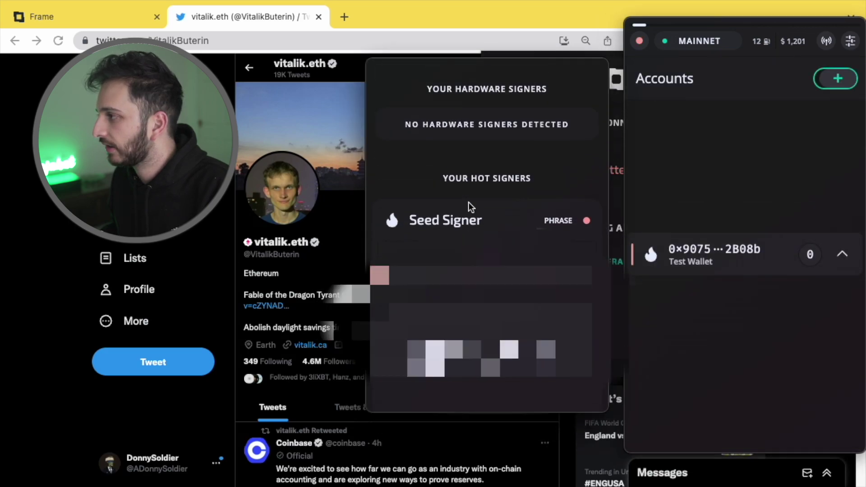
{"action": "scroll", "coordinate": [470, 158], "scroll_direction": "up", "scroll_amount": 2}
{"action": "left_click", "coordinate": [471, 90]}
{"action": "scroll", "coordinate": [473, 225], "scroll_direction": "down", "scroll_amount": 3}
{"action": "scroll", "coordinate": [468, 278], "scroll_direction": "down", "scroll_amount": 3}
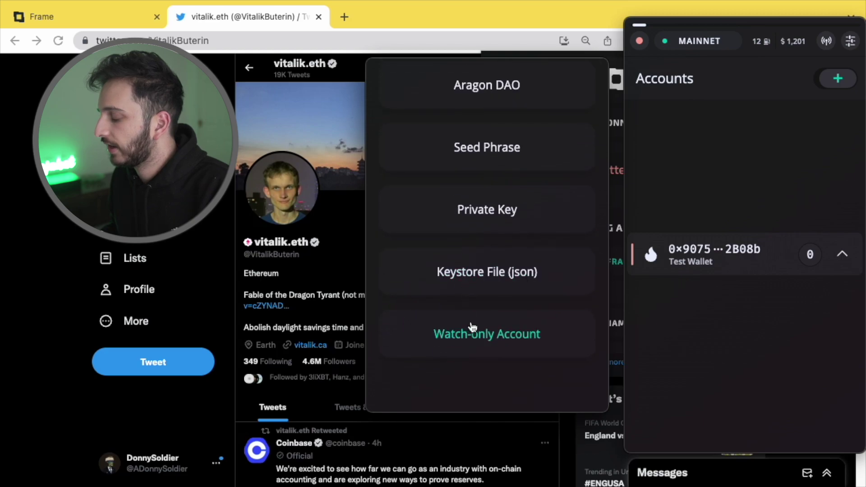
{"action": "left_click", "coordinate": [468, 331]}
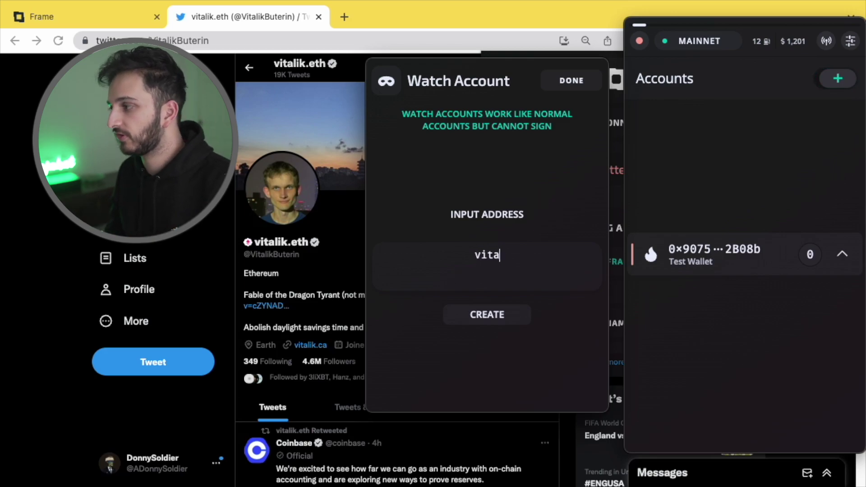
Enter vitalik.eth as the address and submit it twice, getting an invalid-address error
{"action": "type", "text": "lik.wet"}
{"action": "key", "text": "BackSpace"}
{"action": "key", "text": "BackSpace"}
{"action": "key", "text": "BackSpace"}
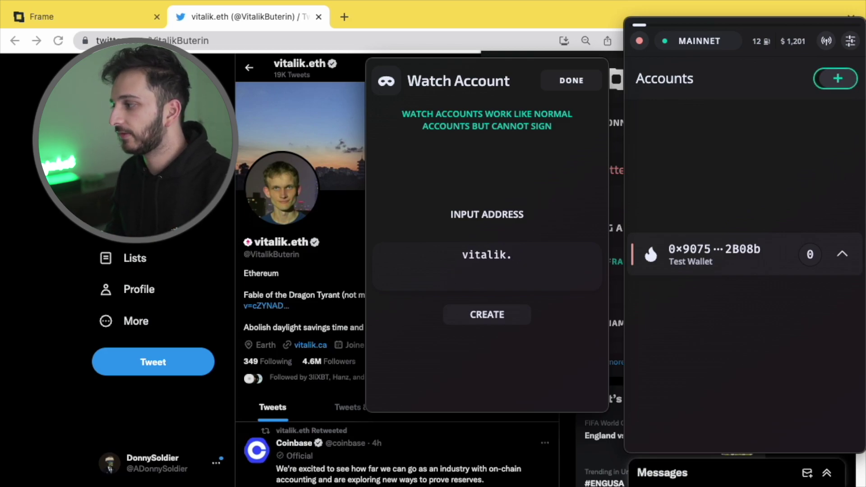
{"action": "type", "text": "eth"}
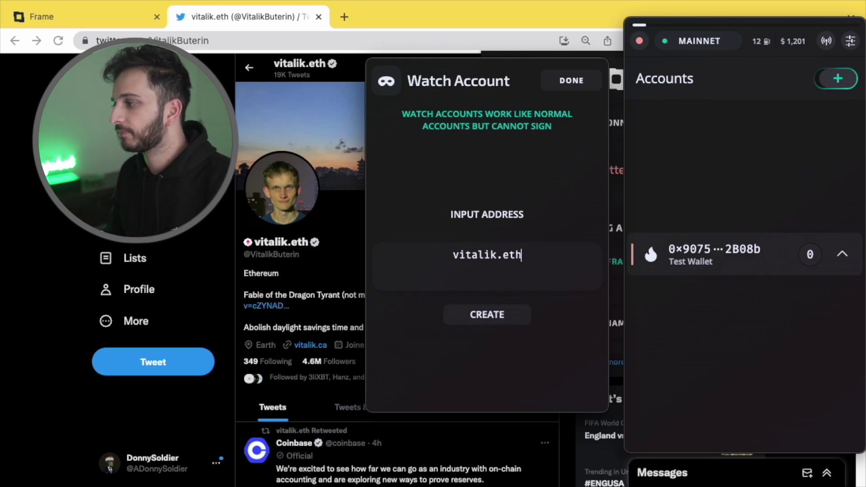
{"action": "left_click", "coordinate": [464, 316]}
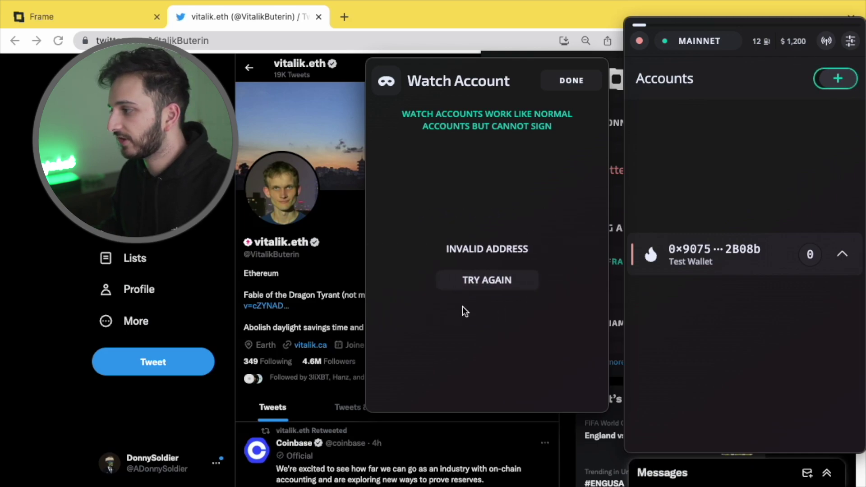
{"action": "left_click", "coordinate": [487, 290]}
{"action": "type", "text": "v"}
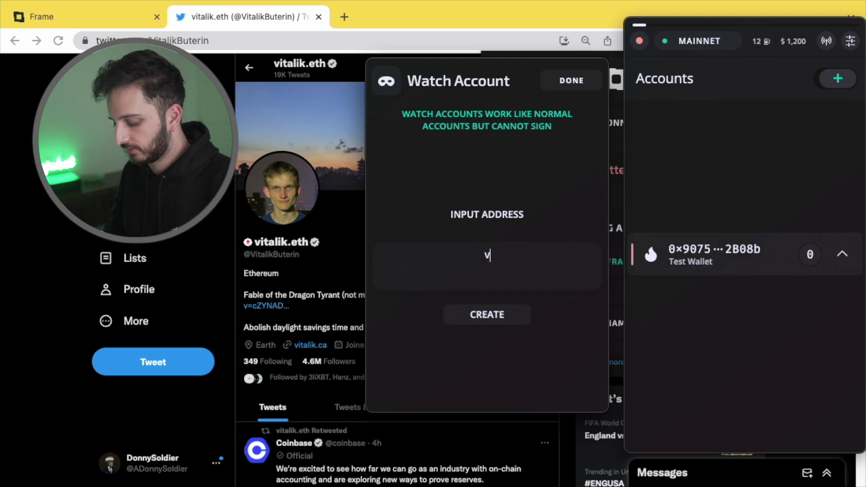
{"action": "type", "text": "italik"}
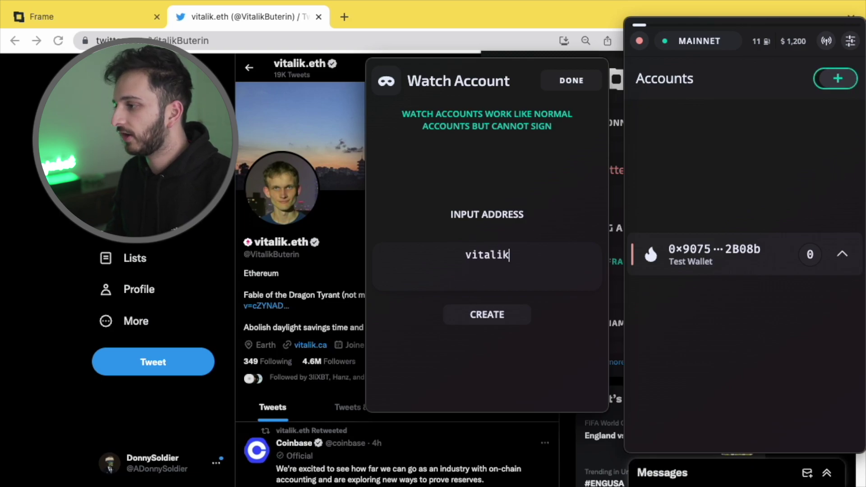
{"action": "type", "text": ".eth"}
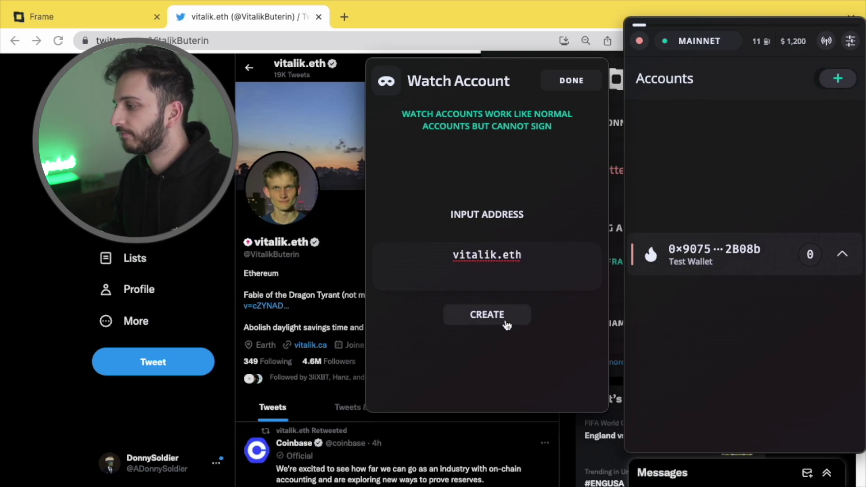
{"action": "left_click", "coordinate": [507, 323]}
Dismiss the invalid-address error and find vitalik.eth's Etherscan page through a web search
{"action": "left_click", "coordinate": [500, 280]}
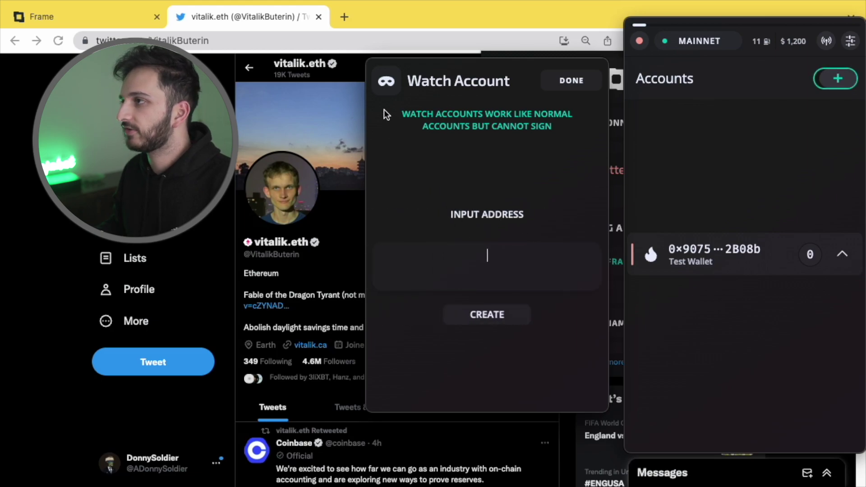
{"action": "left_click", "coordinate": [344, 17]}
{"action": "type", "text": "vitalik.eth"}
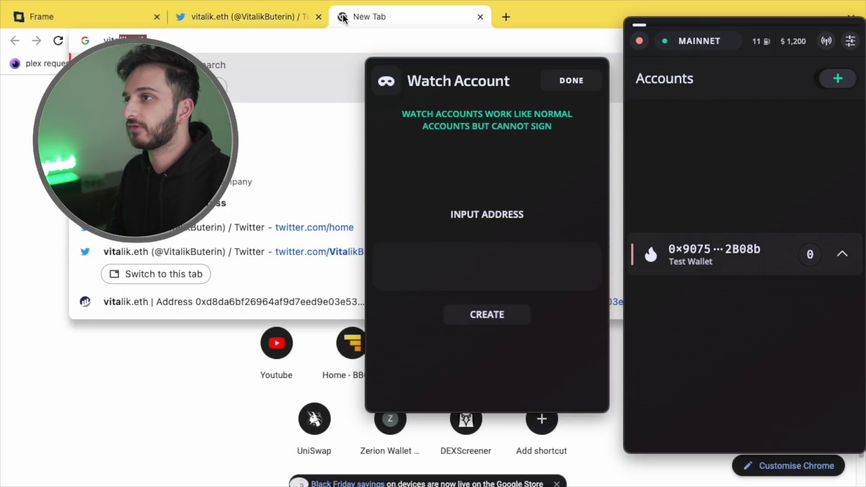
{"action": "key", "text": "Return"}
{"action": "scroll", "coordinate": [181, 266], "scroll_direction": "down", "scroll_amount": 10}
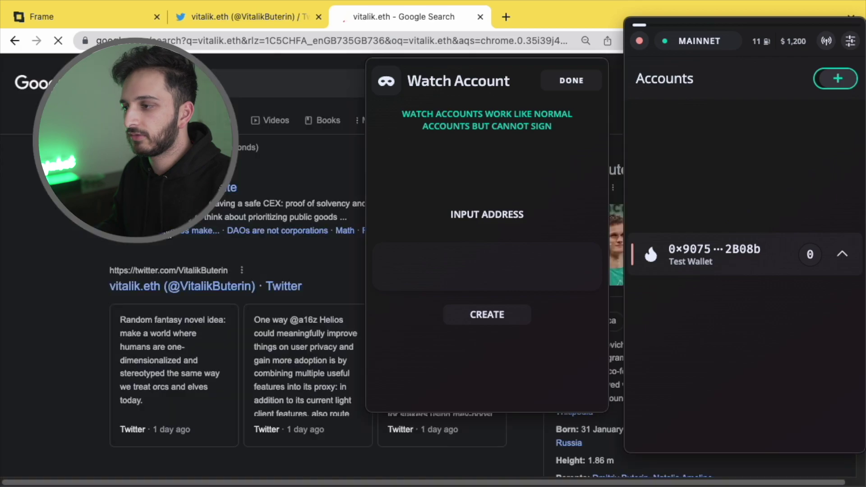
{"action": "left_click", "coordinate": [195, 273]}
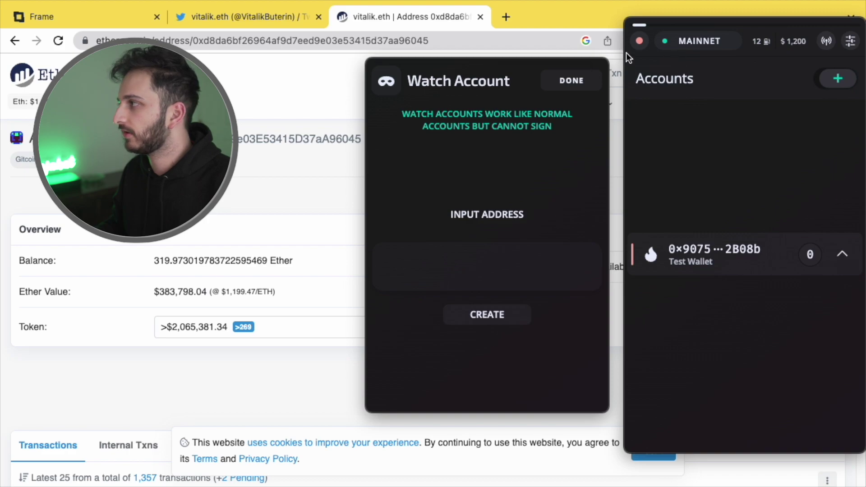
{"action": "left_click", "coordinate": [573, 80]}
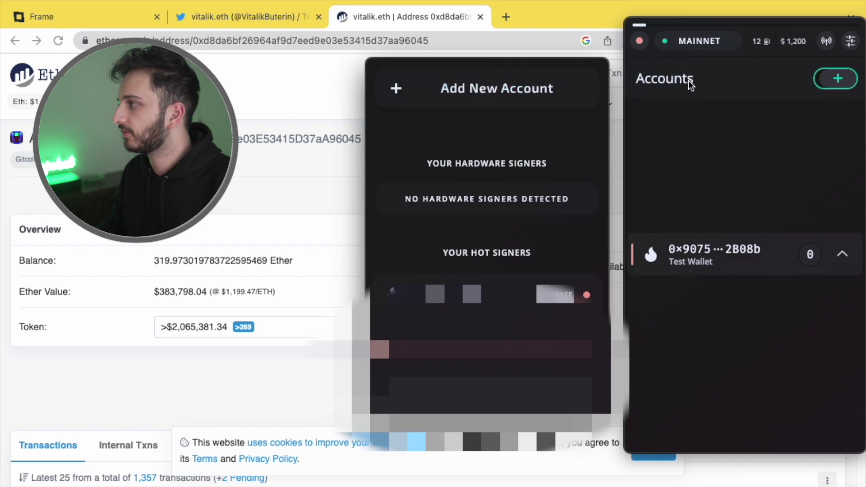
{"action": "left_click", "coordinate": [854, 79]}
{"action": "left_click", "coordinate": [346, 138]}
{"action": "left_click", "coordinate": [377, 139]}
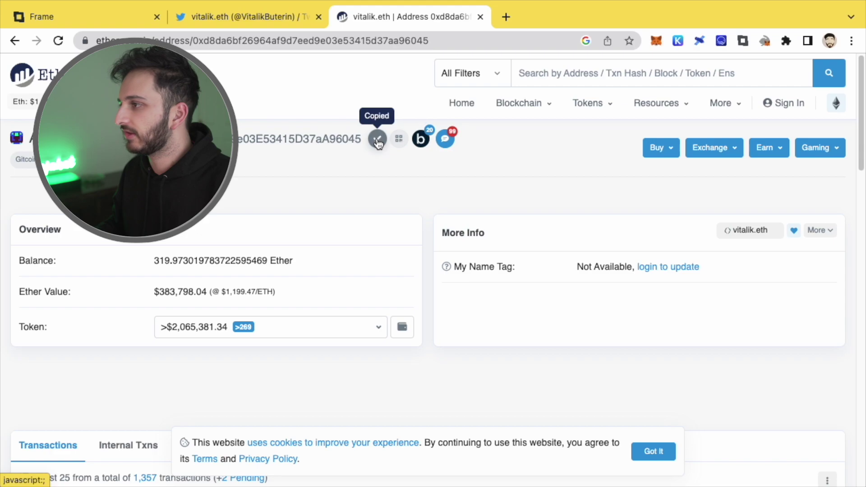
Create a watch-only account from the pasted vitalik.eth address
{"action": "left_click", "coordinate": [744, 41]}
{"action": "left_click", "coordinate": [735, 125]}
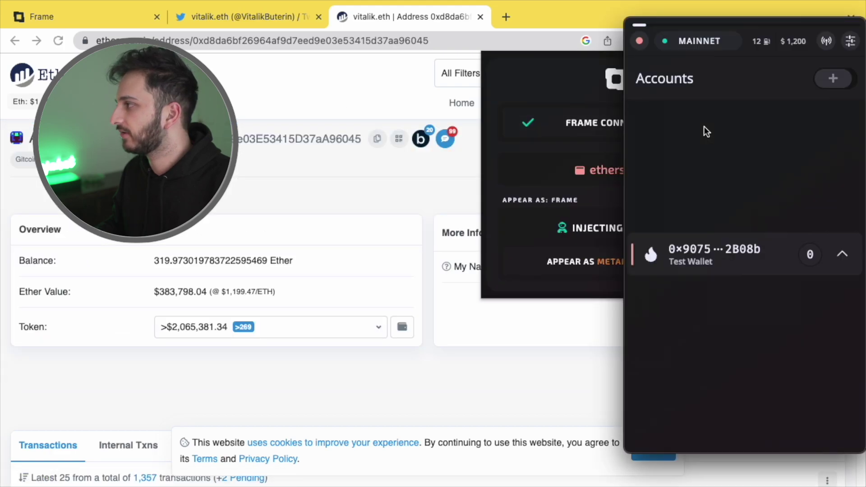
{"action": "left_click", "coordinate": [833, 81]}
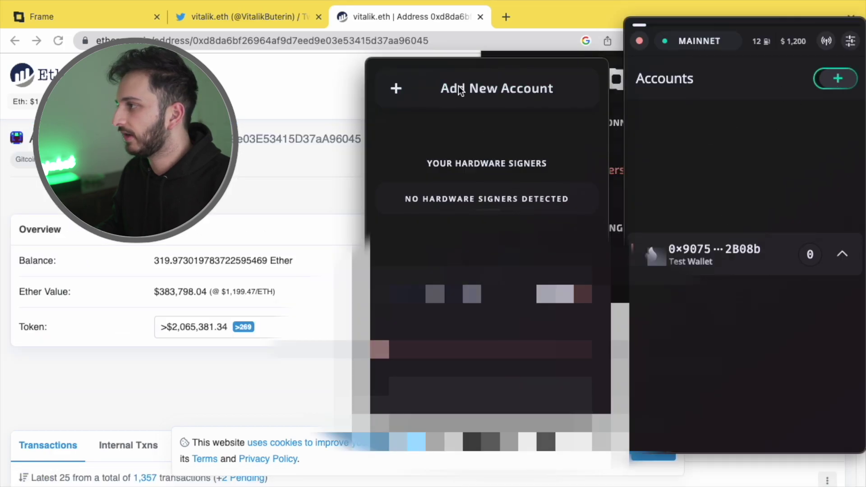
{"action": "scroll", "coordinate": [451, 226], "scroll_direction": "down", "scroll_amount": 8}
{"action": "left_click", "coordinate": [477, 329]}
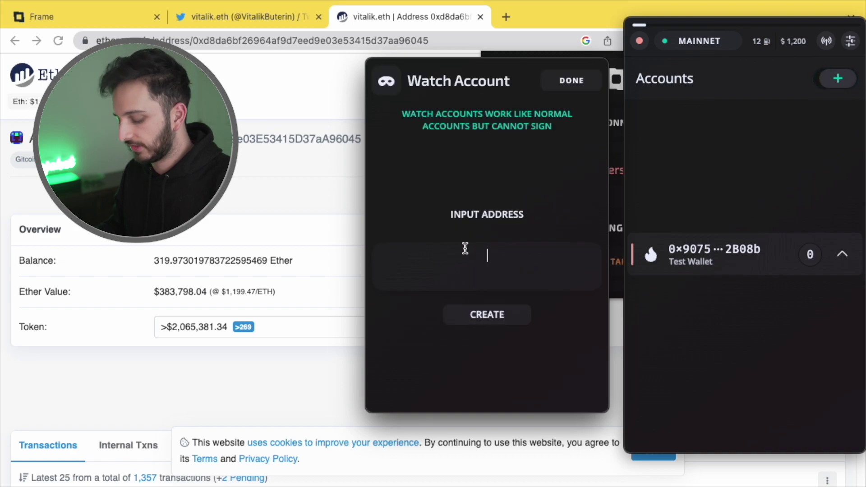
{"action": "key", "text": "super+v"}
{"action": "left_click", "coordinate": [487, 316]}
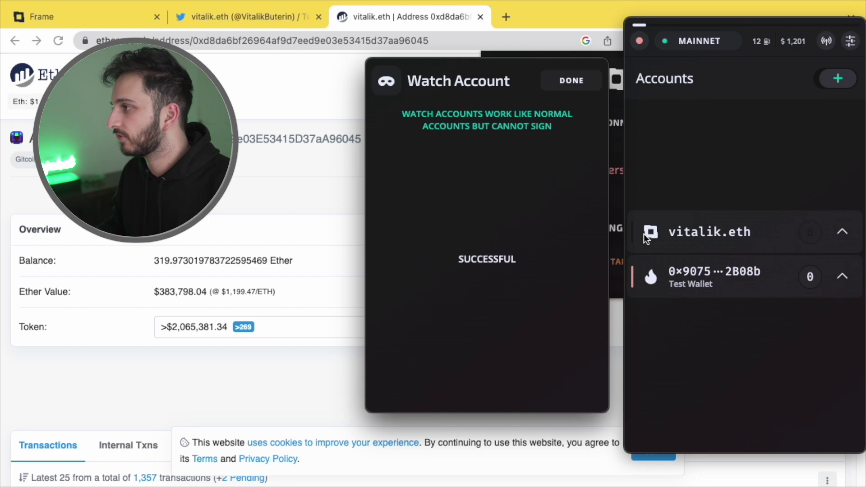
{"action": "left_click", "coordinate": [572, 83]}
Expand vitalik.eth (319.97301 ETH) and scroll through its Balances and Inventory lists
{"action": "left_click", "coordinate": [834, 78]}
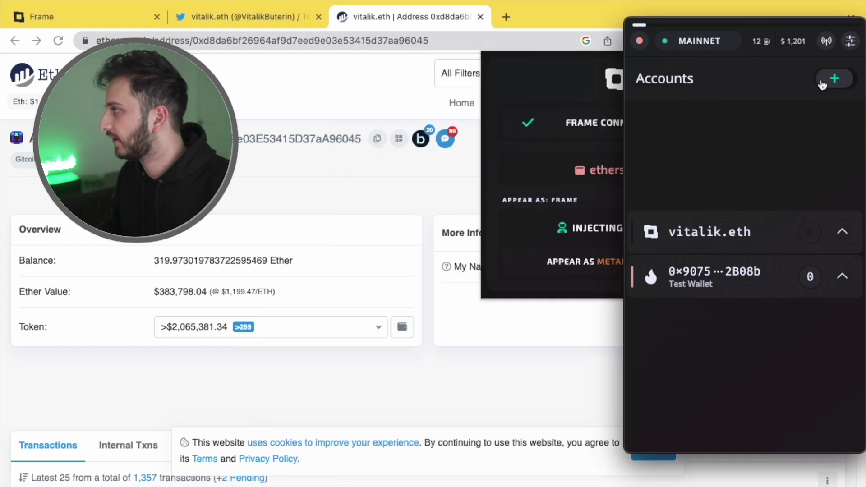
{"action": "left_click", "coordinate": [839, 234]}
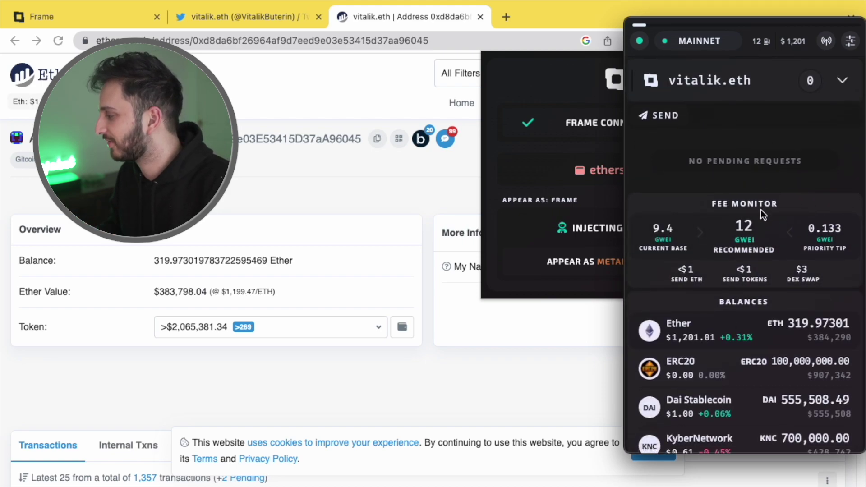
{"action": "scroll", "coordinate": [761, 210], "scroll_direction": "down", "scroll_amount": 5}
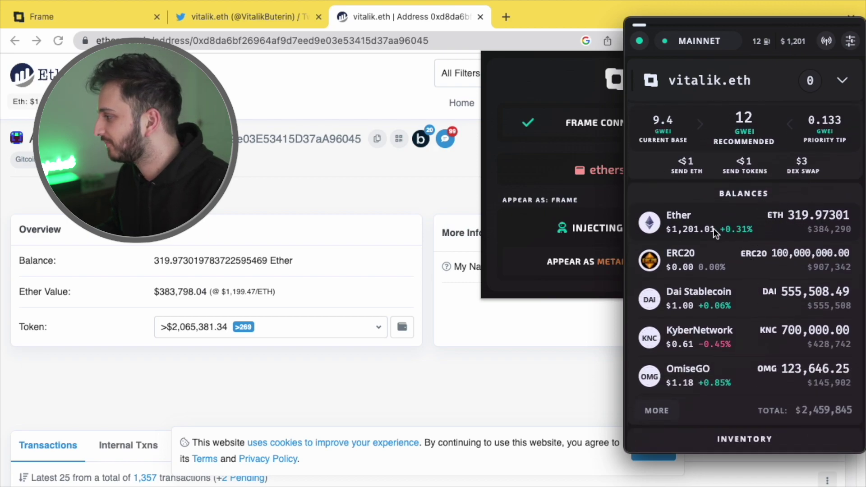
{"action": "scroll", "coordinate": [766, 293], "scroll_direction": "down", "scroll_amount": 3}
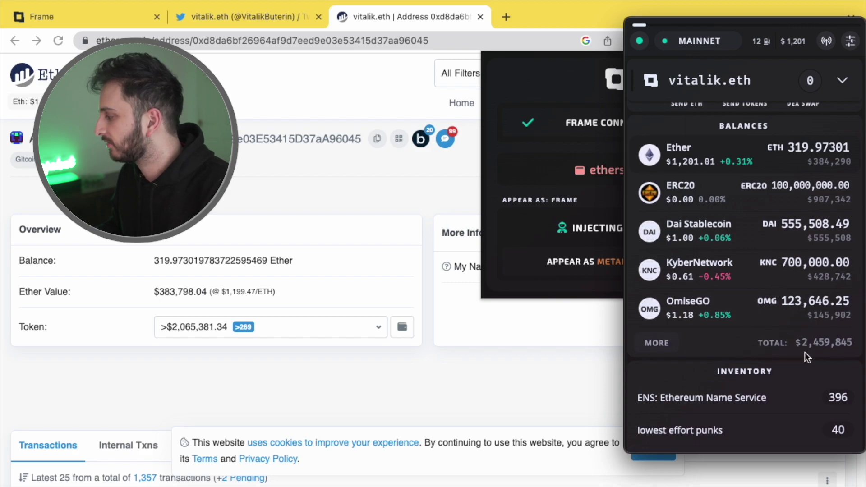
{"action": "scroll", "coordinate": [776, 261], "scroll_direction": "up", "scroll_amount": 4}
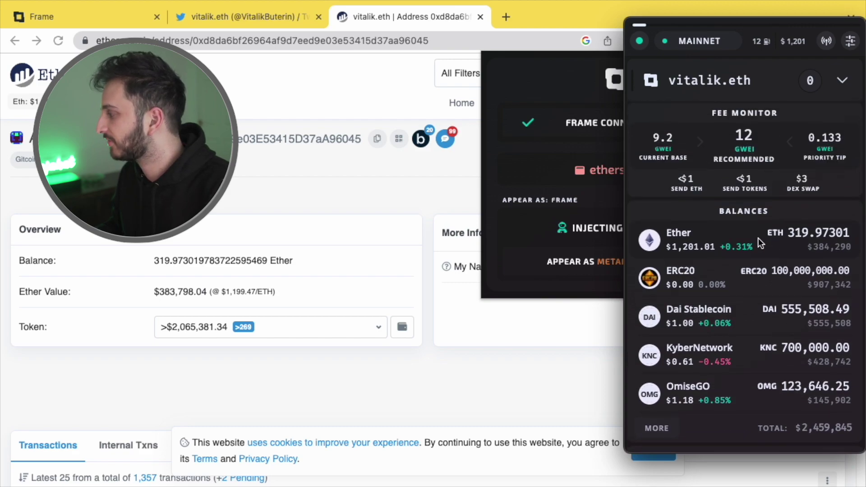
{"action": "scroll", "coordinate": [758, 238], "scroll_direction": "up", "scroll_amount": 4}
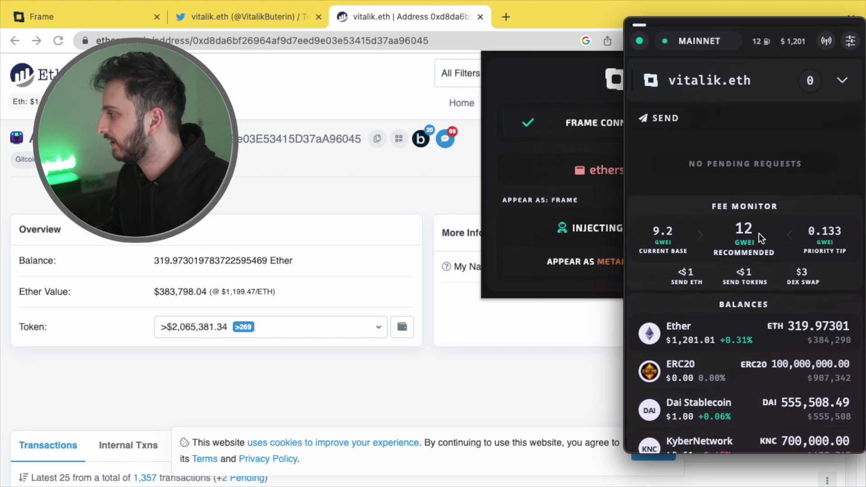
{"action": "scroll", "coordinate": [721, 266], "scroll_direction": "down", "scroll_amount": 12}
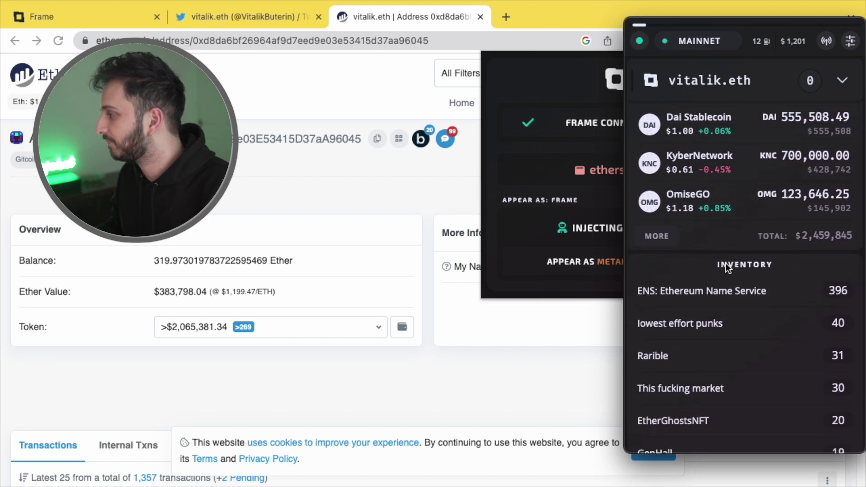
{"action": "scroll", "coordinate": [726, 266], "scroll_direction": "down", "scroll_amount": 3}
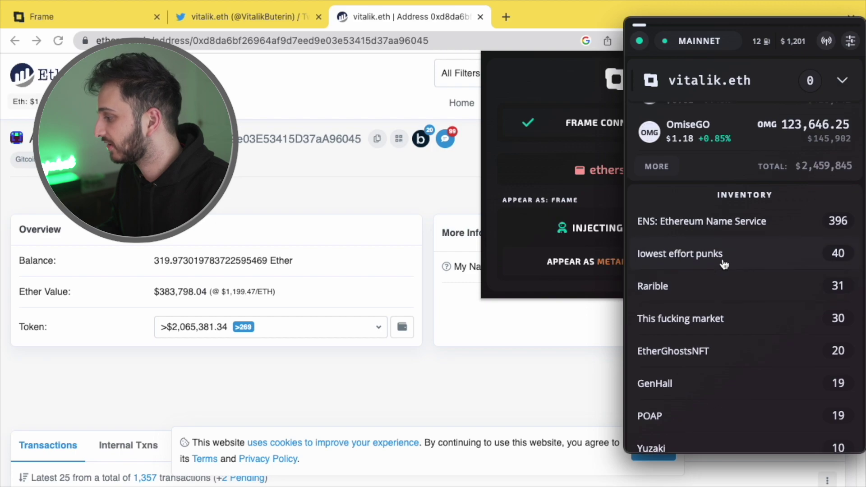
{"action": "scroll", "coordinate": [722, 268], "scroll_direction": "down", "scroll_amount": 1}
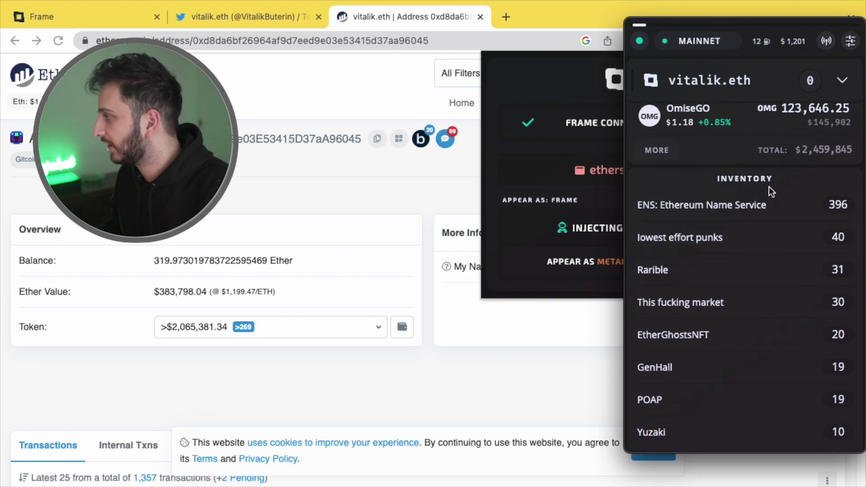
{"action": "scroll", "coordinate": [731, 283], "scroll_direction": "down", "scroll_amount": 20}
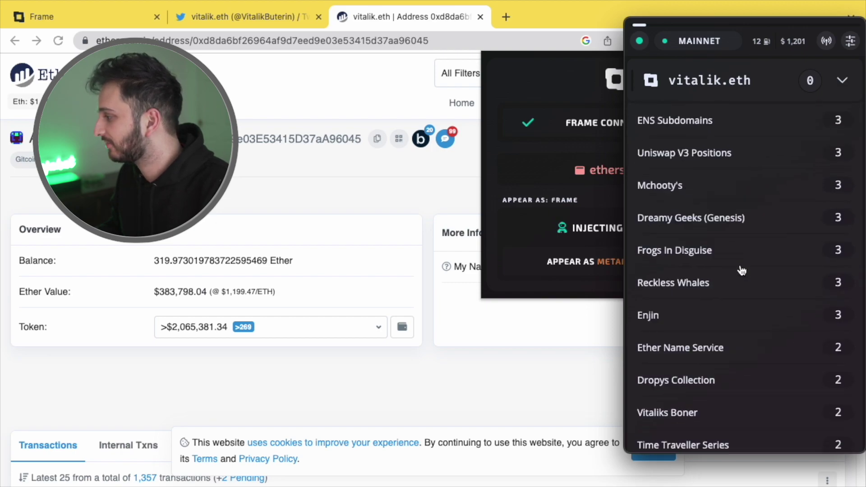
{"action": "scroll", "coordinate": [742, 270], "scroll_direction": "up", "scroll_amount": 20}
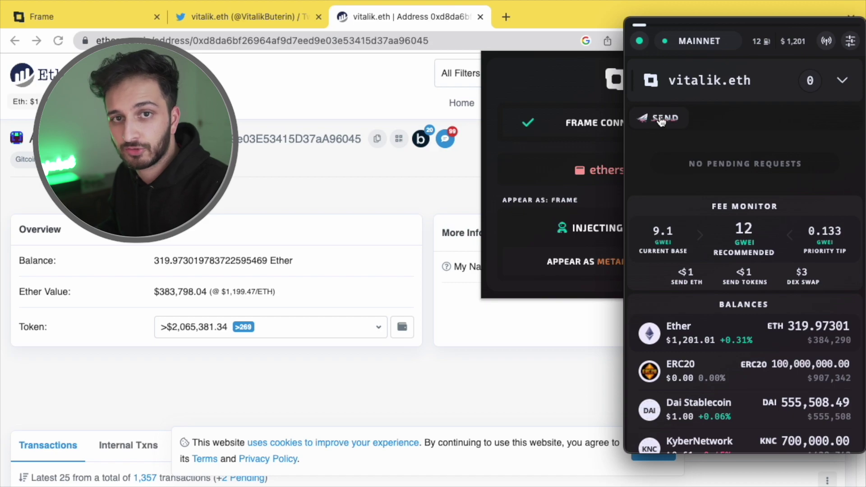
Start a send from vitalik.eth, filter for usdt, and pick Tether USD on Polygon Mainnet
{"action": "left_click", "coordinate": [661, 119]}
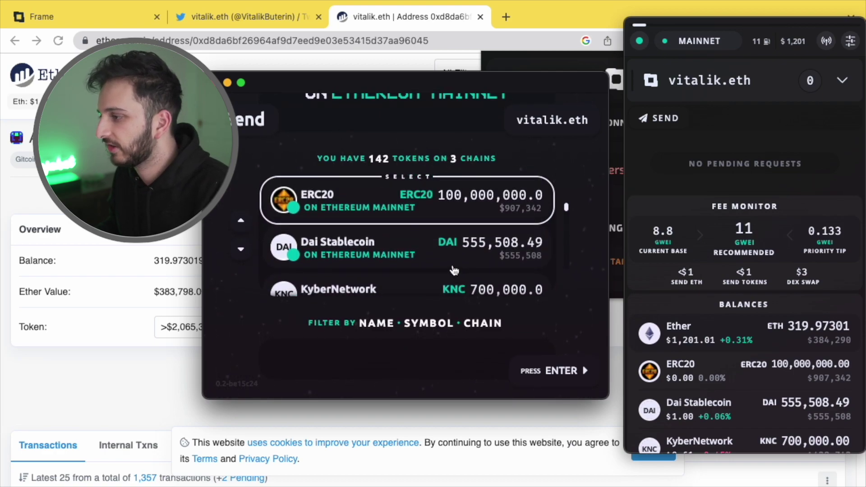
{"action": "scroll", "coordinate": [420, 260], "scroll_direction": "up", "scroll_amount": 1}
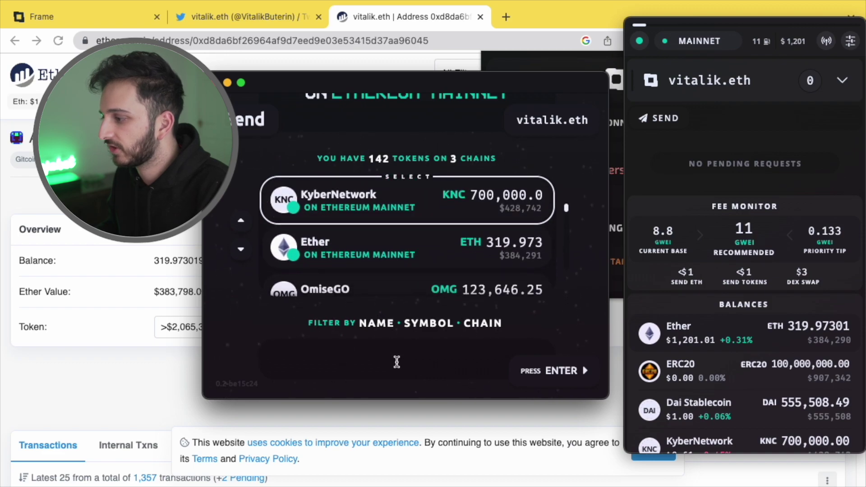
{"action": "type", "text": "usdt"}
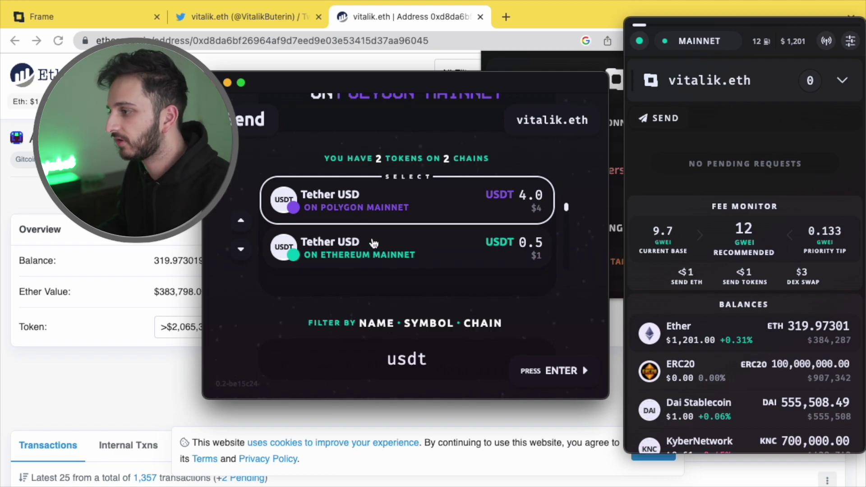
{"action": "left_click", "coordinate": [415, 202]}
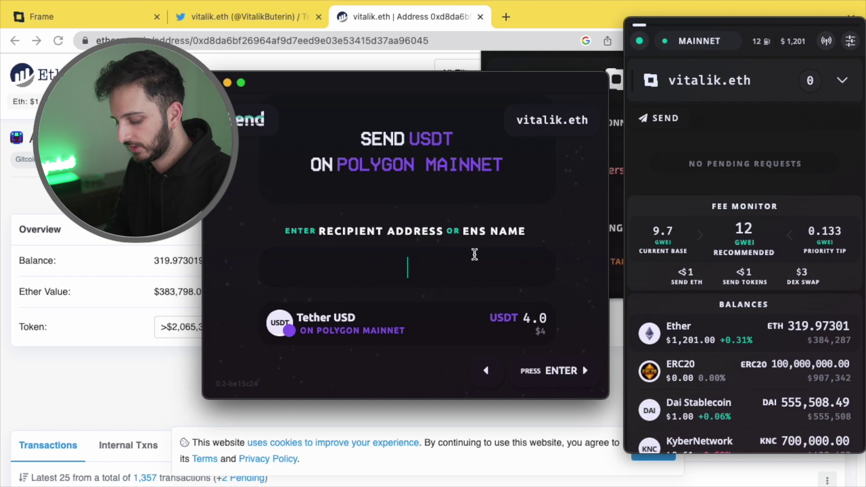
Set vitalik.eth as the recipient and 1 USDT as the amount
{"action": "type", "text": "vitalik.eth"}
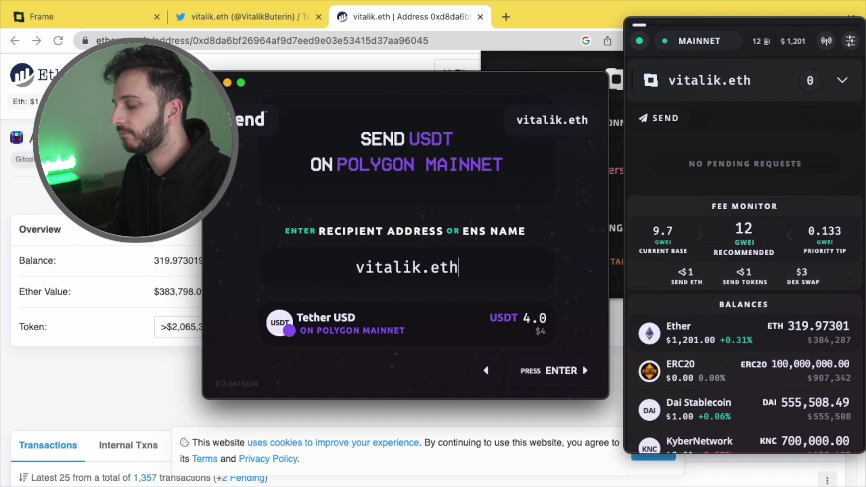
{"action": "key", "text": "Return"}
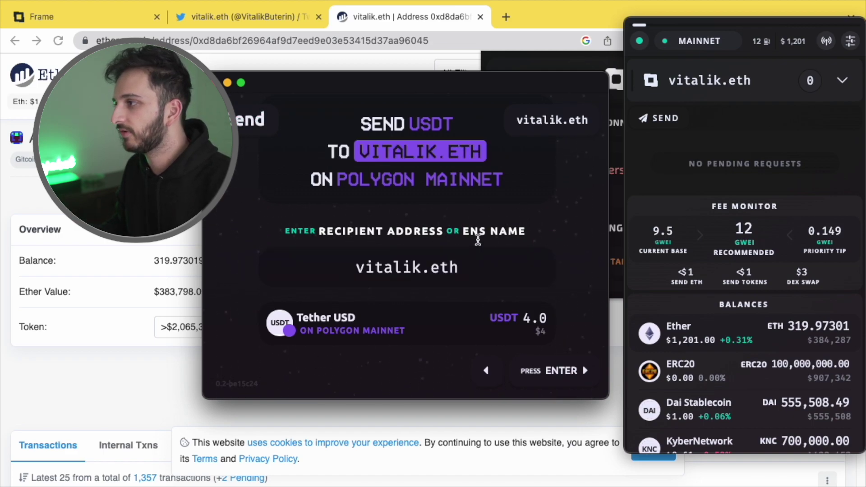
{"action": "mouse_move", "coordinate": [317, 152]}
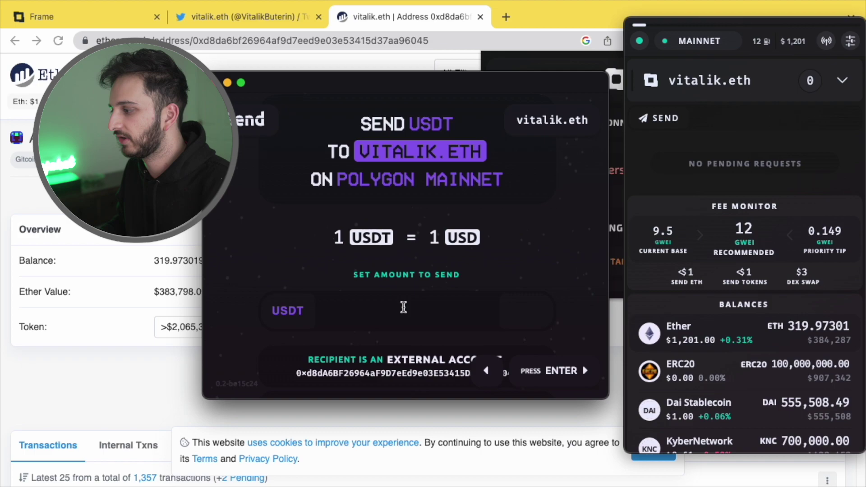
{"action": "type", "text": "1"}
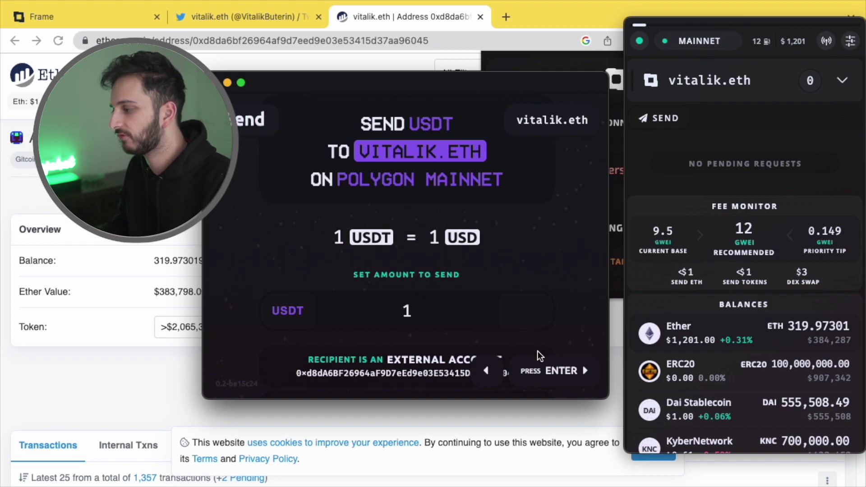
{"action": "left_click", "coordinate": [565, 370]}
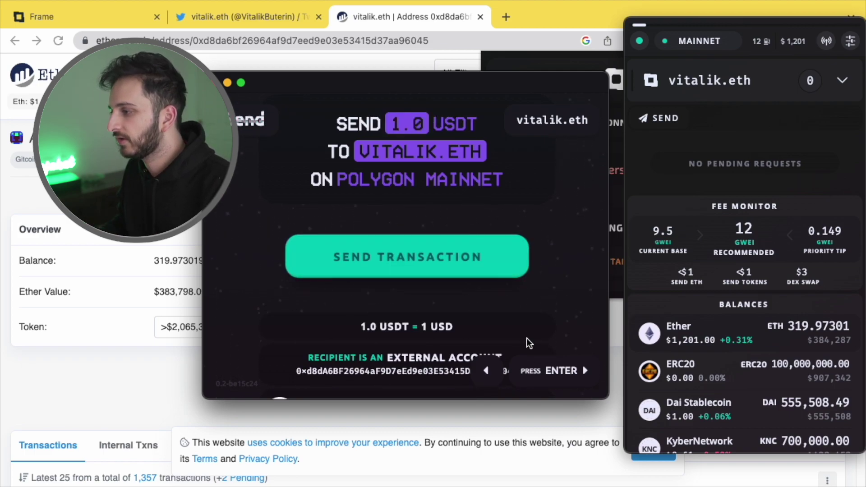
Submit the 1 USDT transfer, dismiss the No Signer Attached warning, and decline the request
{"action": "left_click", "coordinate": [367, 266]}
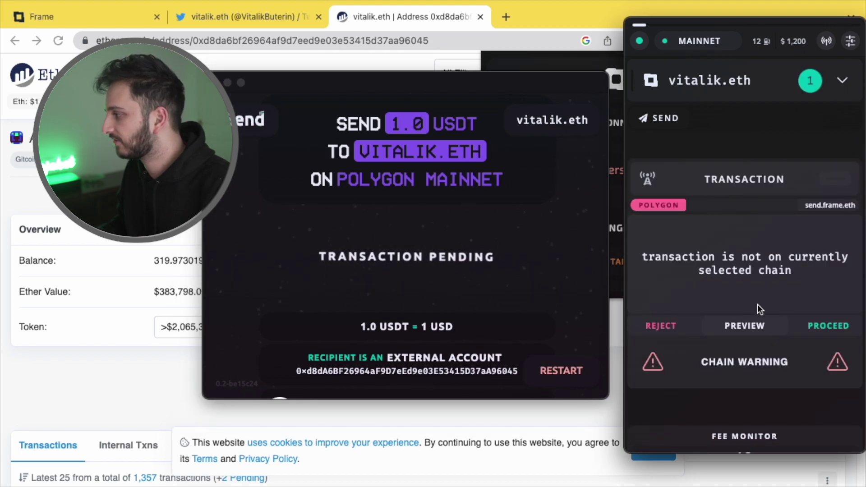
{"action": "left_click", "coordinate": [826, 327]}
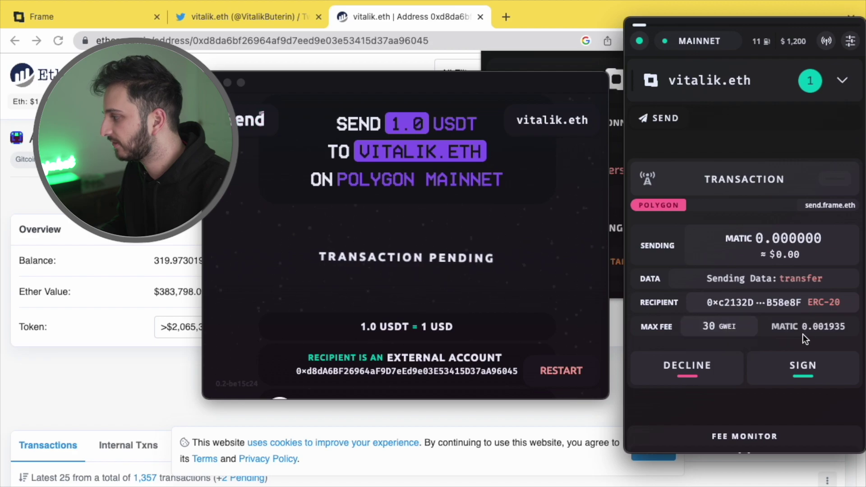
{"action": "left_click", "coordinate": [802, 373]}
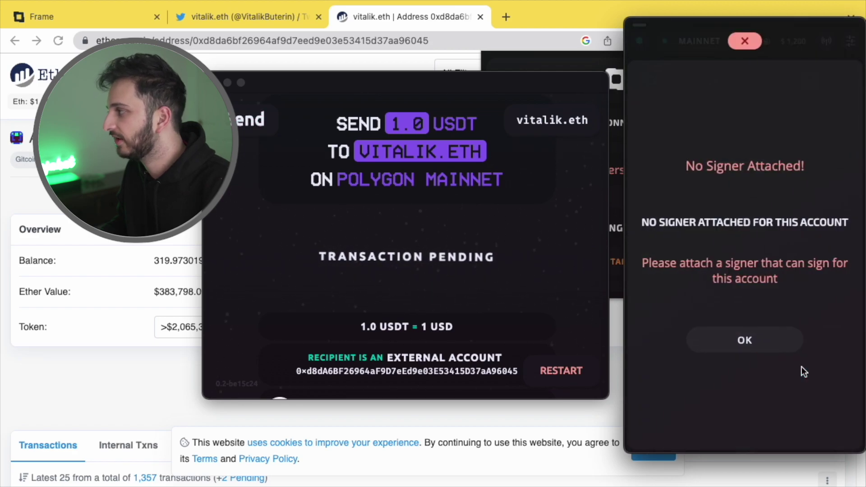
{"action": "left_click", "coordinate": [767, 349]}
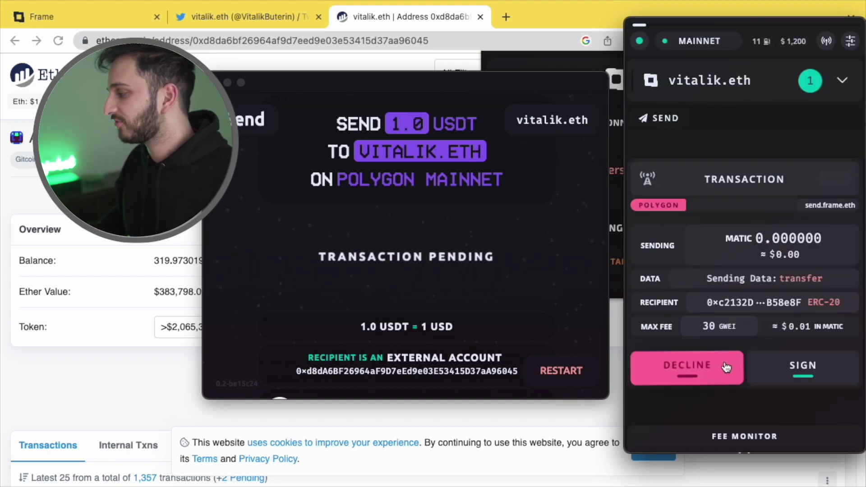
{"action": "scroll", "coordinate": [765, 351], "scroll_direction": "down", "scroll_amount": 2}
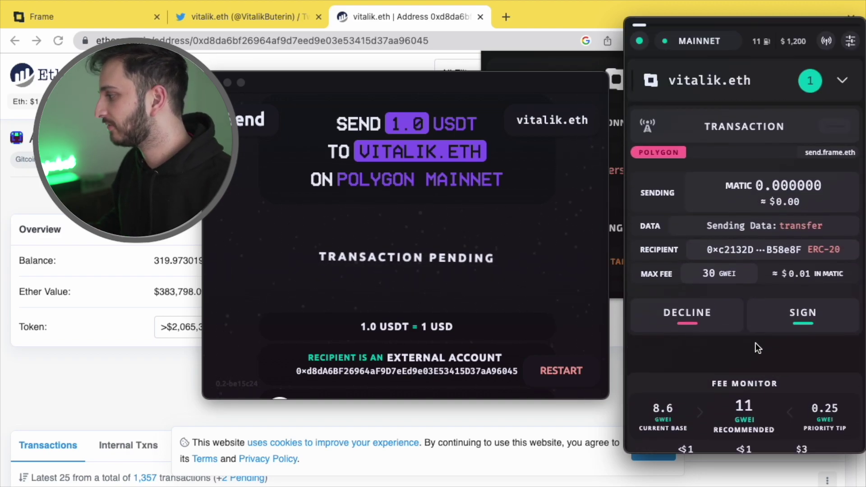
{"action": "scroll", "coordinate": [759, 147], "scroll_direction": "up", "scroll_amount": 2}
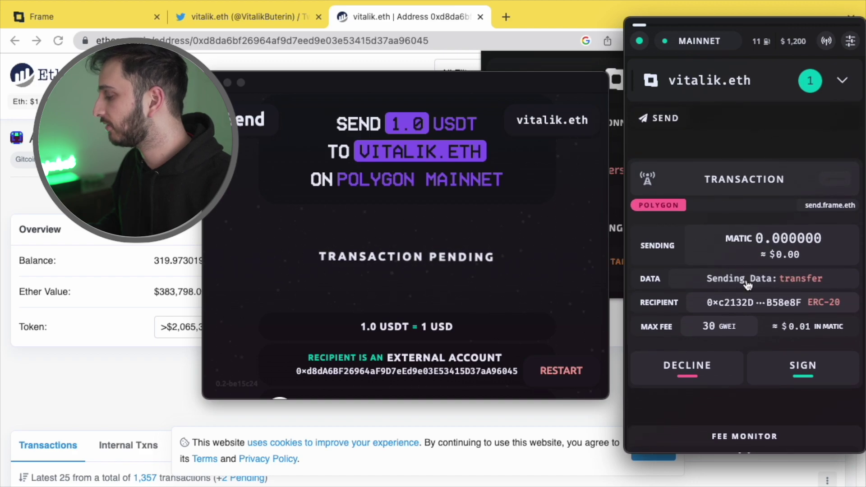
{"action": "left_click", "coordinate": [705, 378]}
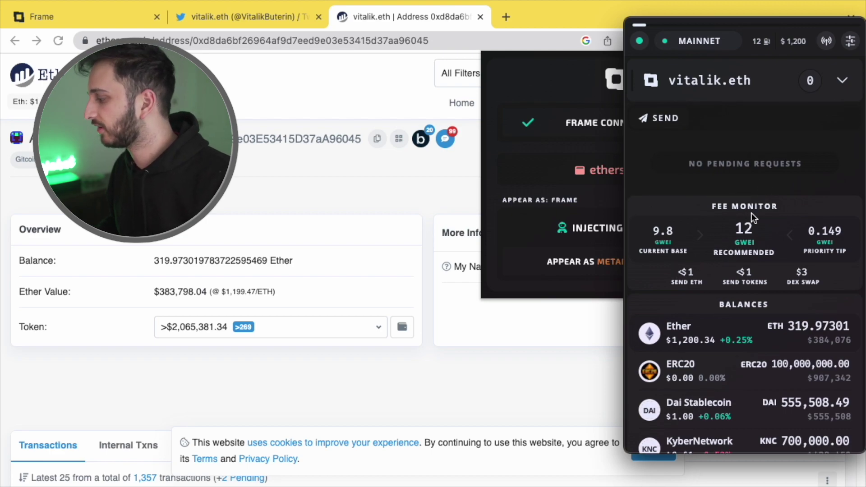
{"action": "scroll", "coordinate": [751, 215], "scroll_direction": "down", "scroll_amount": 10}
{"action": "scroll", "coordinate": [752, 216], "scroll_direction": "up", "scroll_amount": 10}
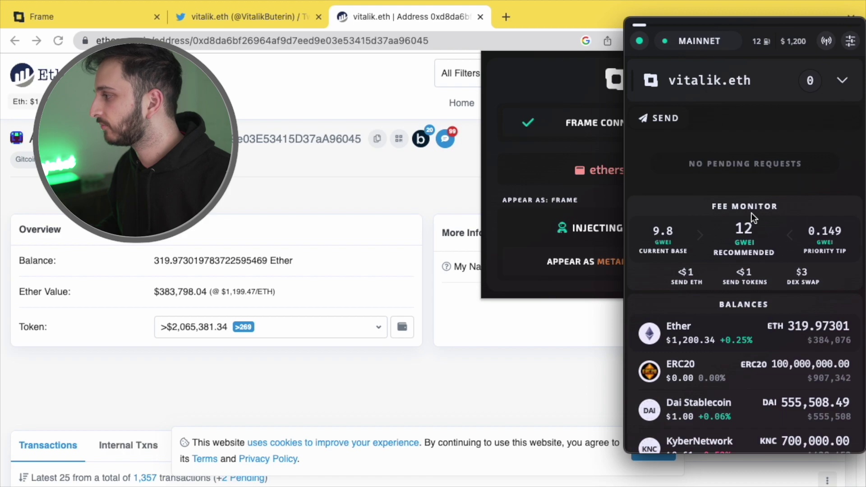
{"action": "left_click", "coordinate": [830, 90]}
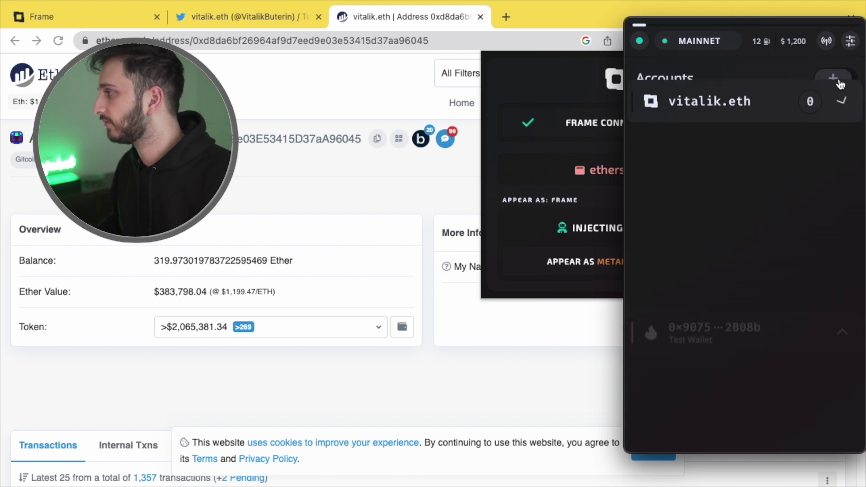
{"action": "left_click", "coordinate": [844, 221]}
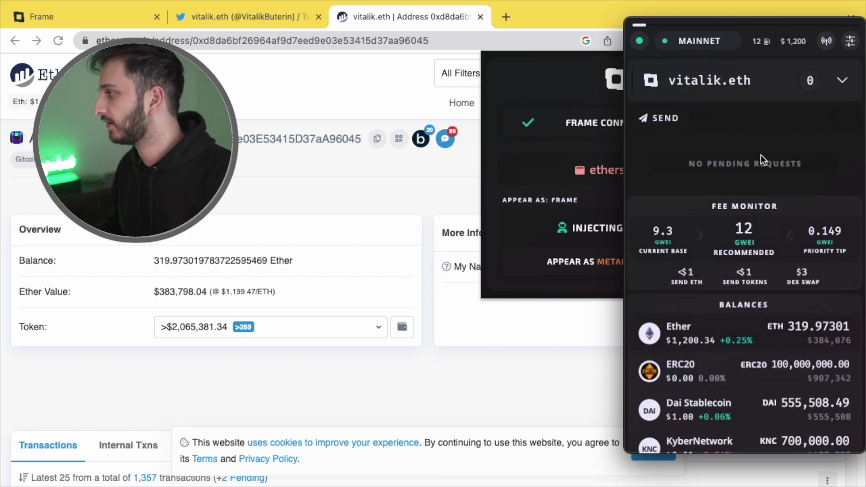
Review vitalik.eth's token balances and NFT inventory, then return to his Twitter profile tab
{"action": "scroll", "coordinate": [756, 230], "scroll_direction": "down", "scroll_amount": 10}
{"action": "scroll", "coordinate": [757, 234], "scroll_direction": "down", "scroll_amount": 5}
{"action": "scroll", "coordinate": [704, 234], "scroll_direction": "up", "scroll_amount": 15}
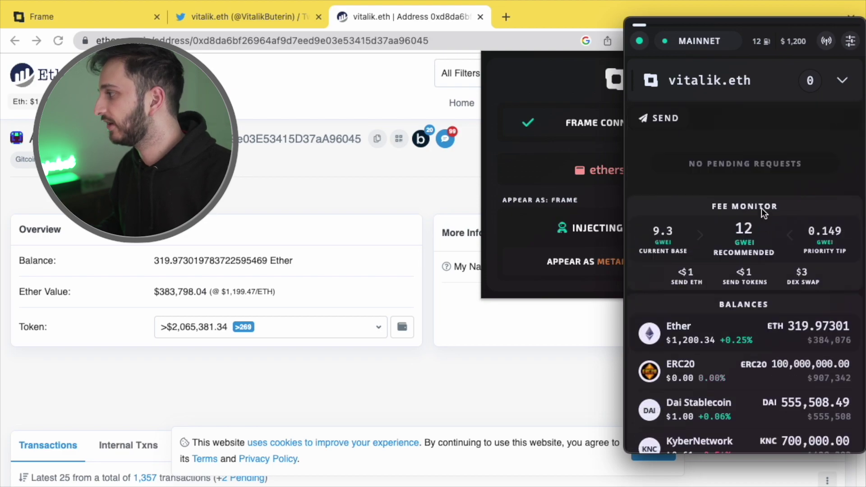
{"action": "scroll", "coordinate": [744, 219], "scroll_direction": "down", "scroll_amount": 2}
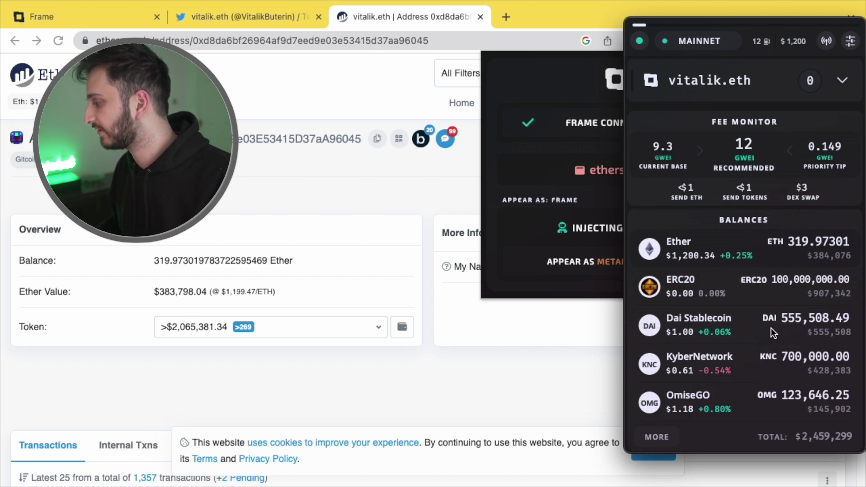
{"action": "scroll", "coordinate": [771, 333], "scroll_direction": "down", "scroll_amount": 1}
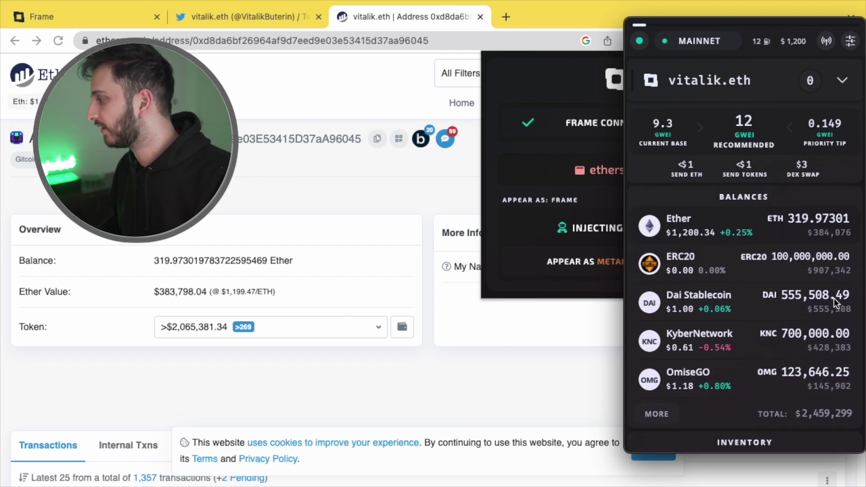
{"action": "scroll", "coordinate": [808, 261], "scroll_direction": "up", "scroll_amount": 2}
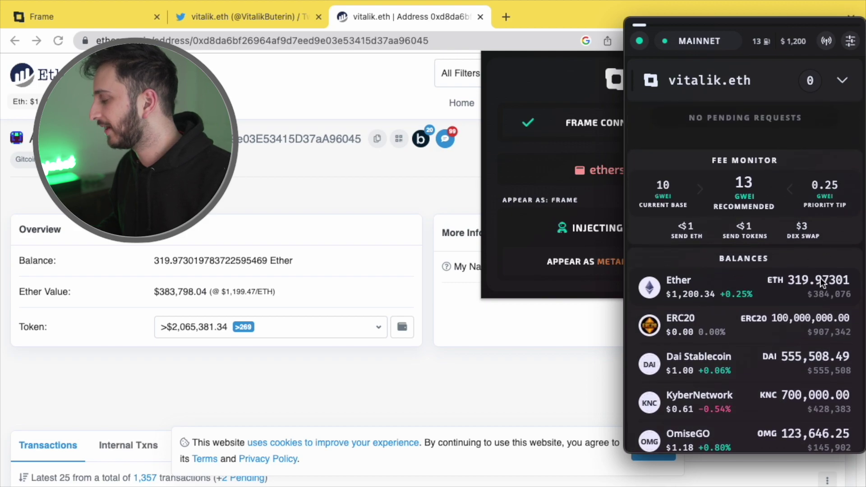
{"action": "scroll", "coordinate": [772, 245], "scroll_direction": "down", "scroll_amount": 8}
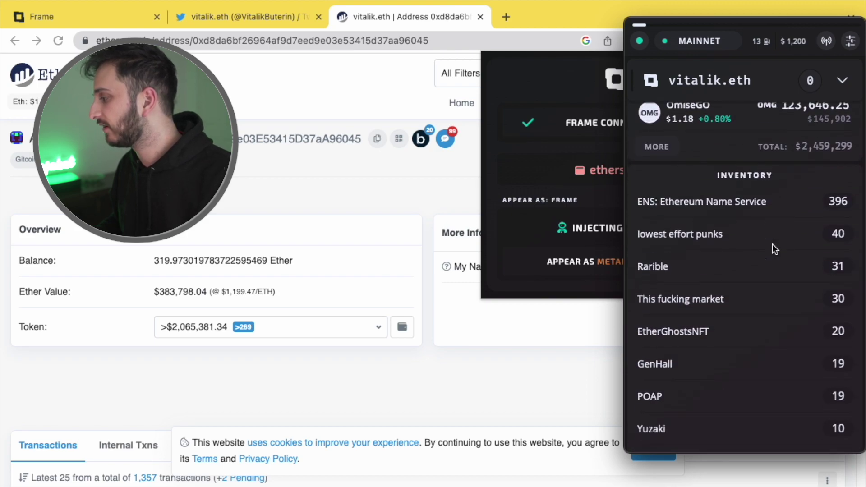
{"action": "scroll", "coordinate": [765, 226], "scroll_direction": "up", "scroll_amount": 8}
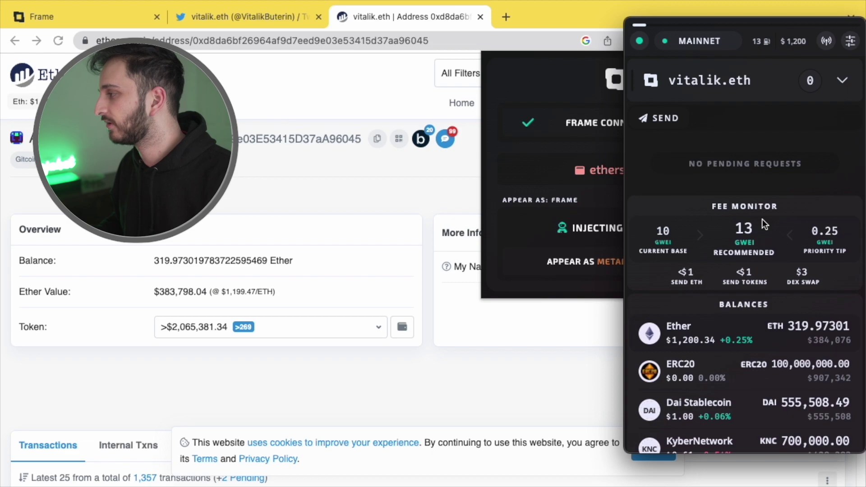
{"action": "left_click", "coordinate": [252, 16]}
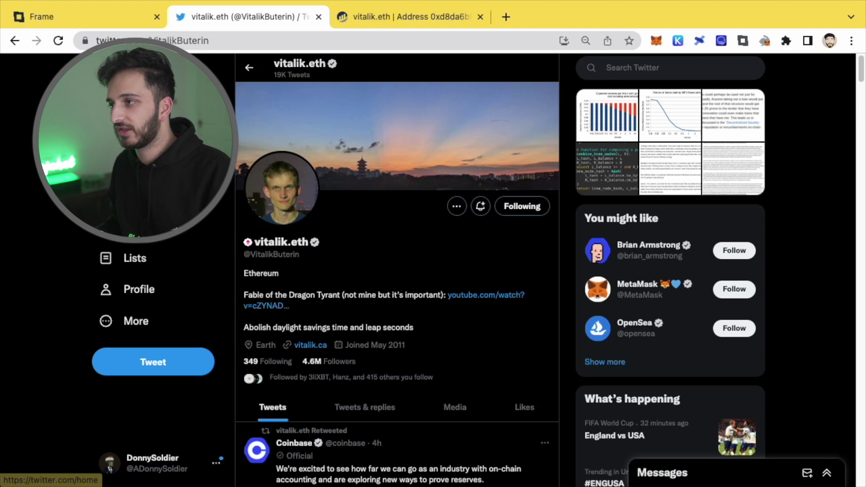
{"action": "left_click", "coordinate": [131, 100]}
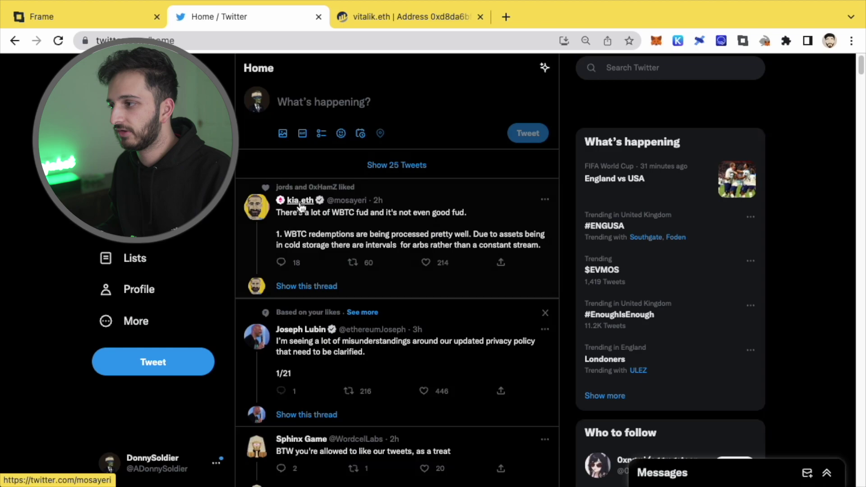
{"action": "left_click", "coordinate": [300, 204]}
{"action": "mouse_move", "coordinate": [242, 249]}
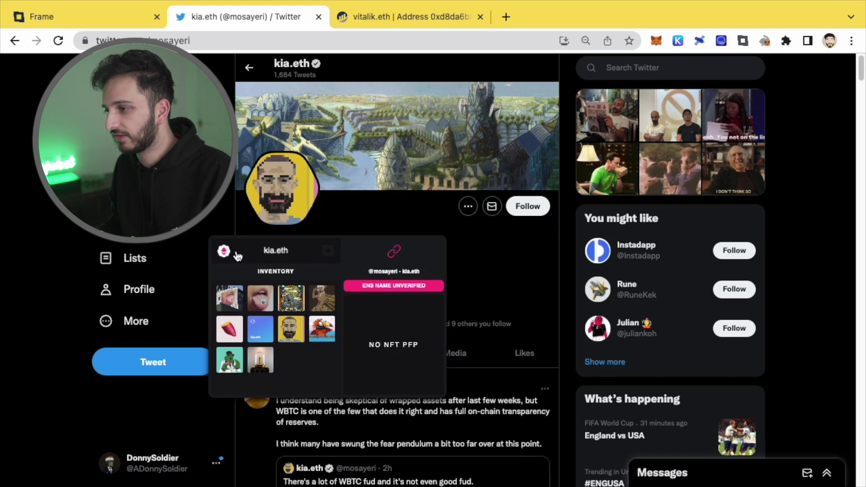
Inspect the Lucky Tiger #3932 NFT in kia.eth's inventory and its OpenSea listing
{"action": "left_click", "coordinate": [283, 291]}
{"action": "left_click", "coordinate": [229, 298]}
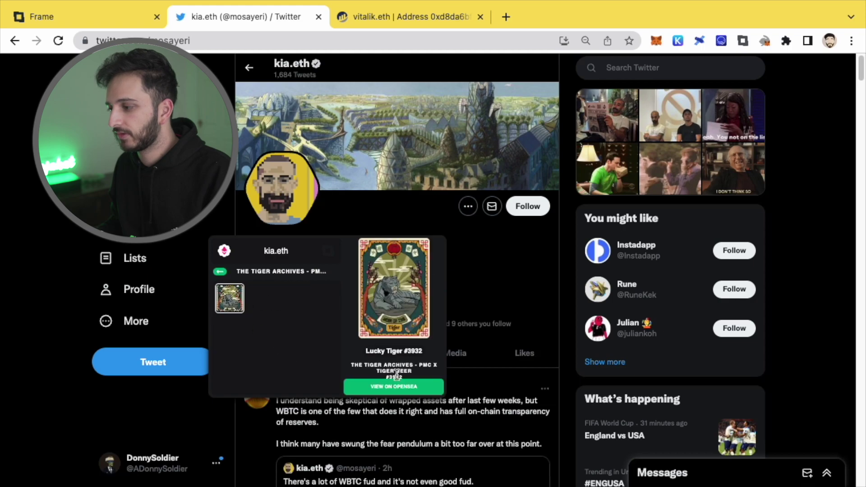
{"action": "left_click", "coordinate": [400, 388]}
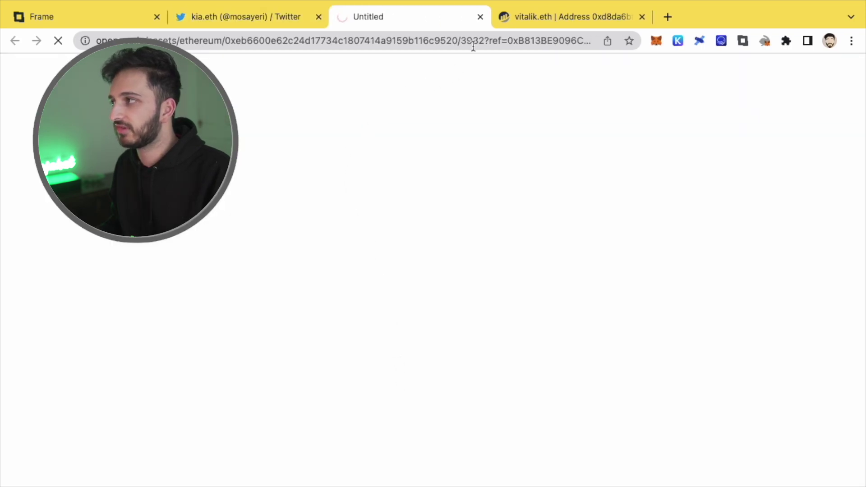
{"action": "key", "text": "super+w"}
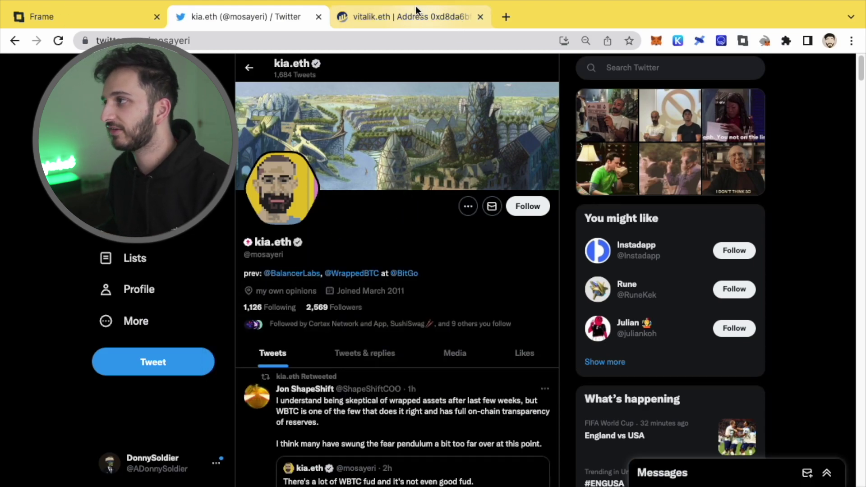
Show Frame's extension settings, wallet inventory and Chains view, ending on vitalik.eth's account panel
{"action": "left_click", "coordinate": [743, 41]}
{"action": "left_click", "coordinate": [692, 126]}
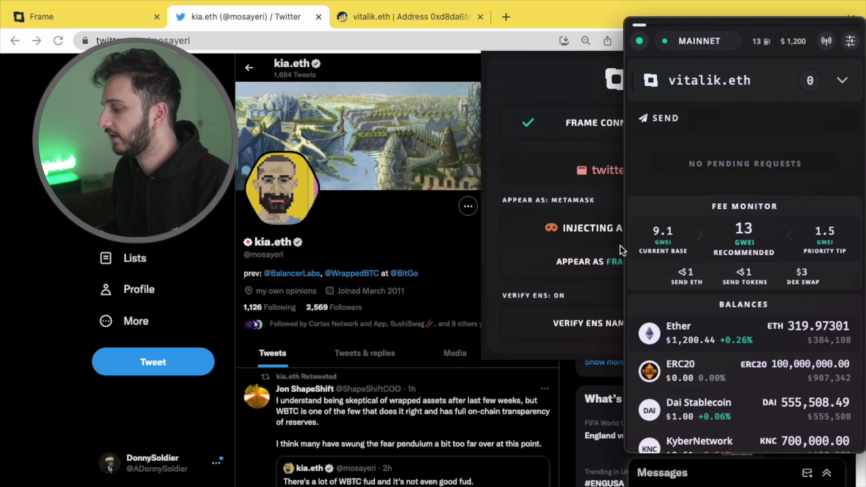
{"action": "scroll", "coordinate": [689, 303], "scroll_direction": "down", "scroll_amount": 10}
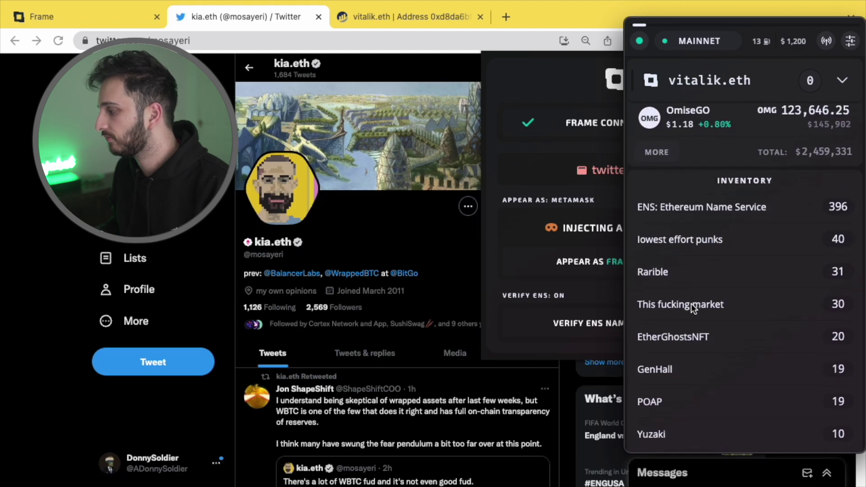
{"action": "scroll", "coordinate": [691, 304], "scroll_direction": "up", "scroll_amount": 10}
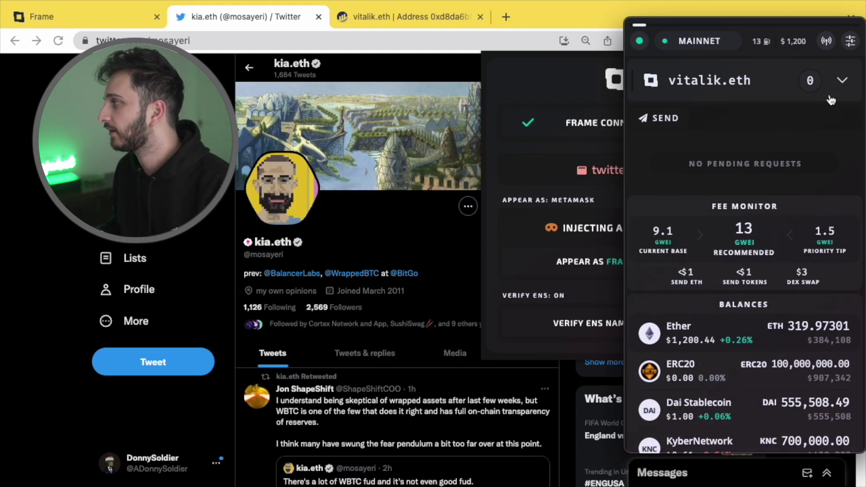
{"action": "left_click", "coordinate": [826, 42]}
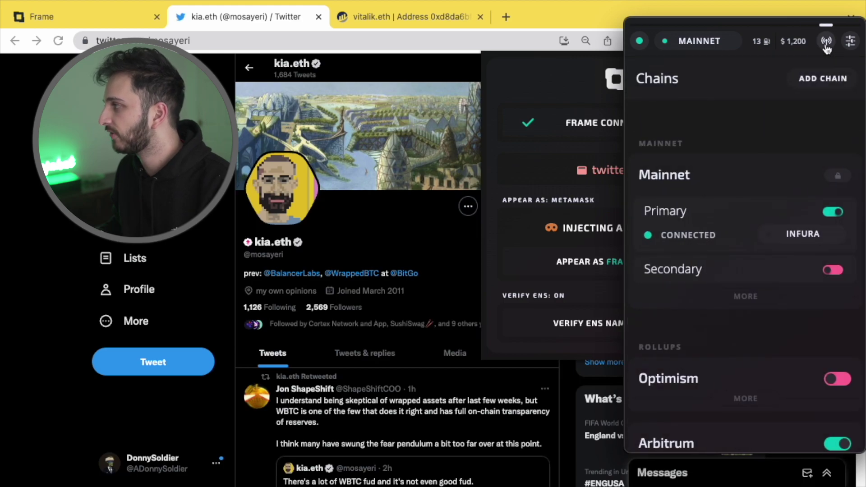
{"action": "left_click", "coordinate": [643, 44]}
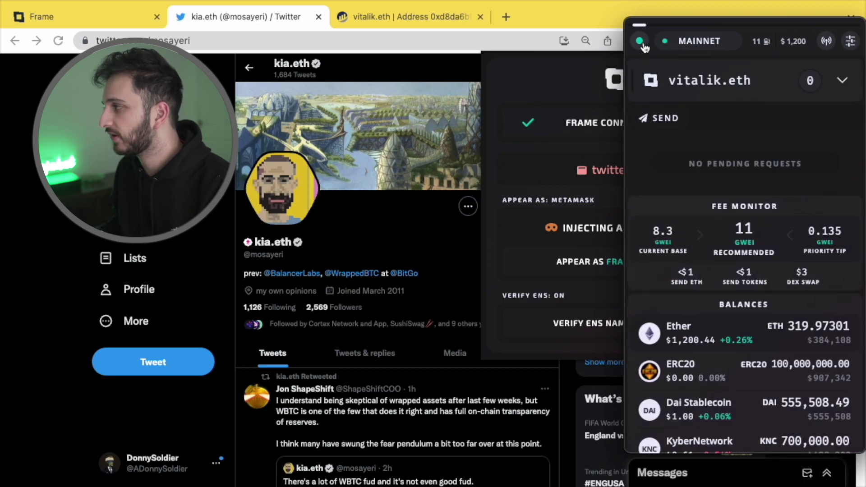